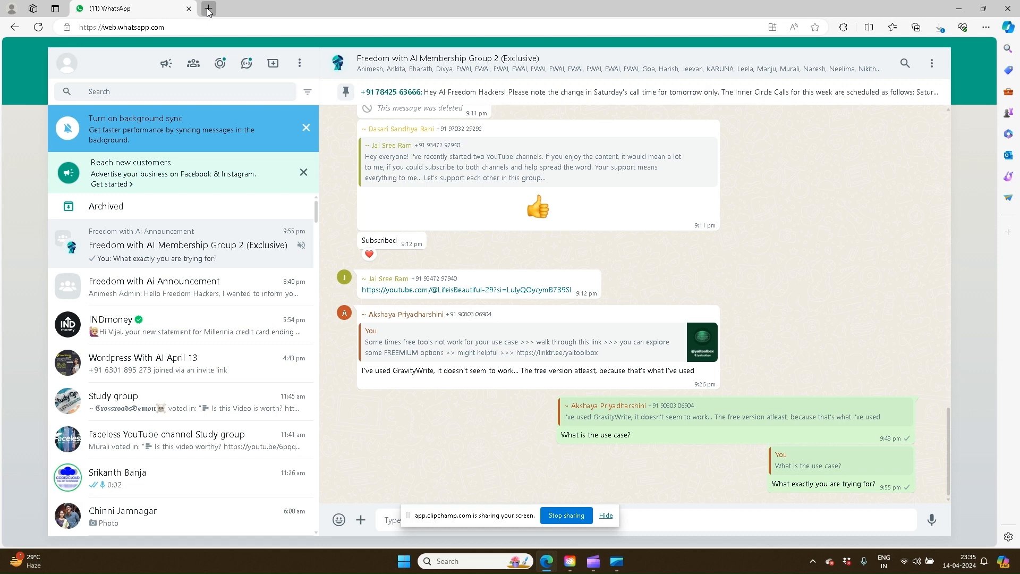
Search the web for Copilot in a new browser tab and open the Microsoft Copilot site
left_click(180, 29)
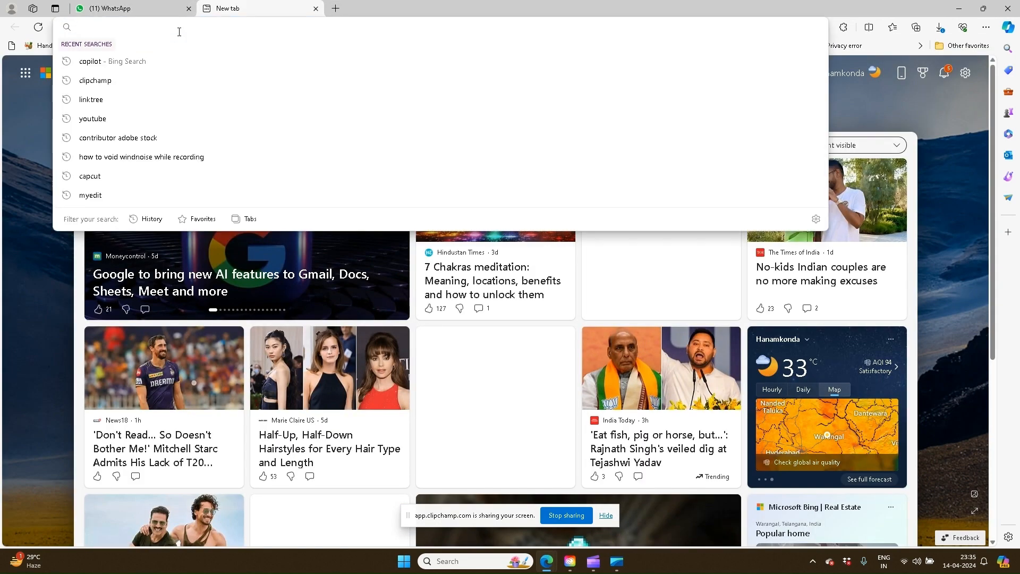
type("Copilo")
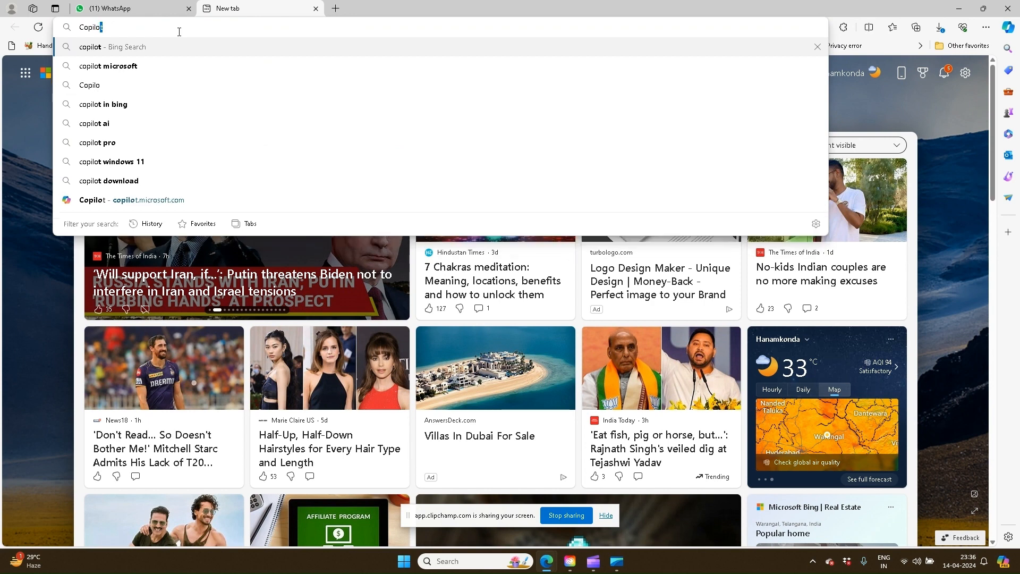
key("Return")
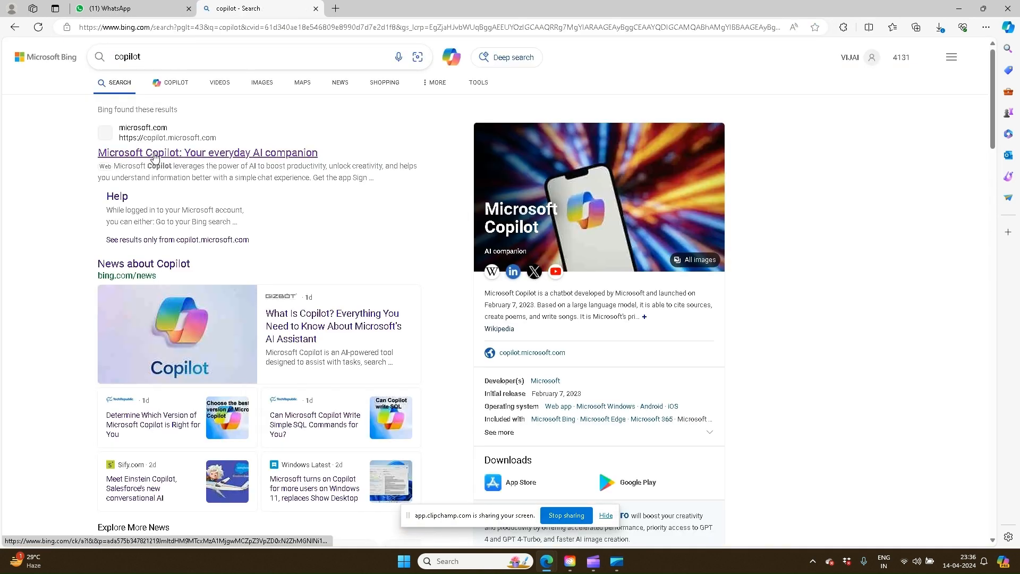
left_click(154, 154)
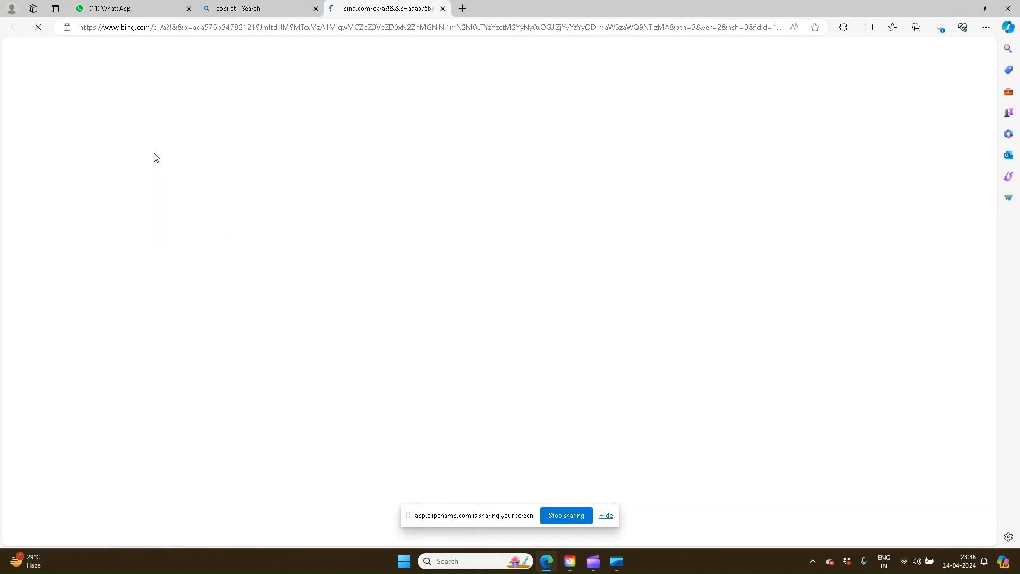
left_click(606, 516)
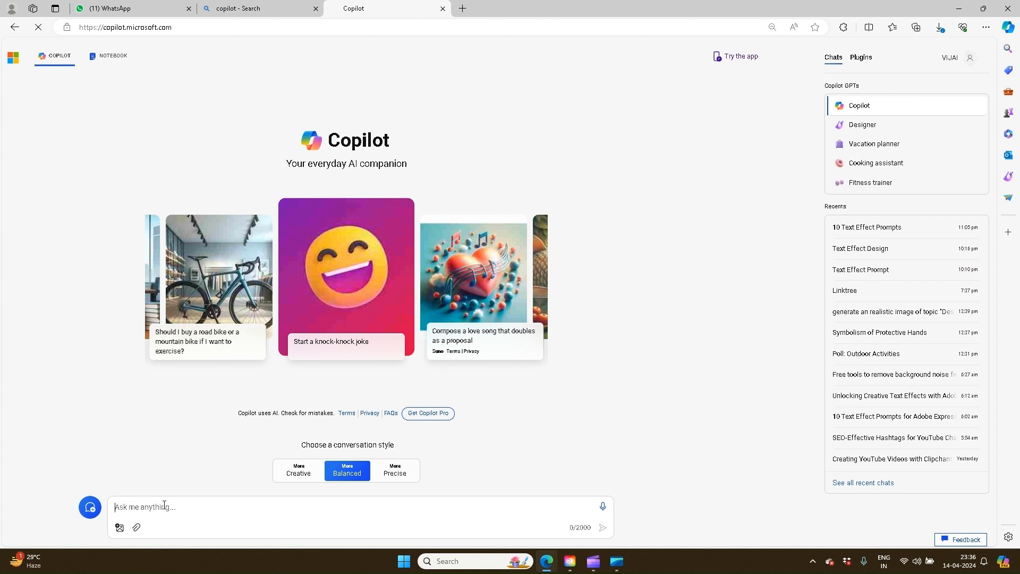
Begin the chat message with "I wish to generate text effect prompts for my project."
type("I wish to g")
key("BackSpace")
type("generate ")
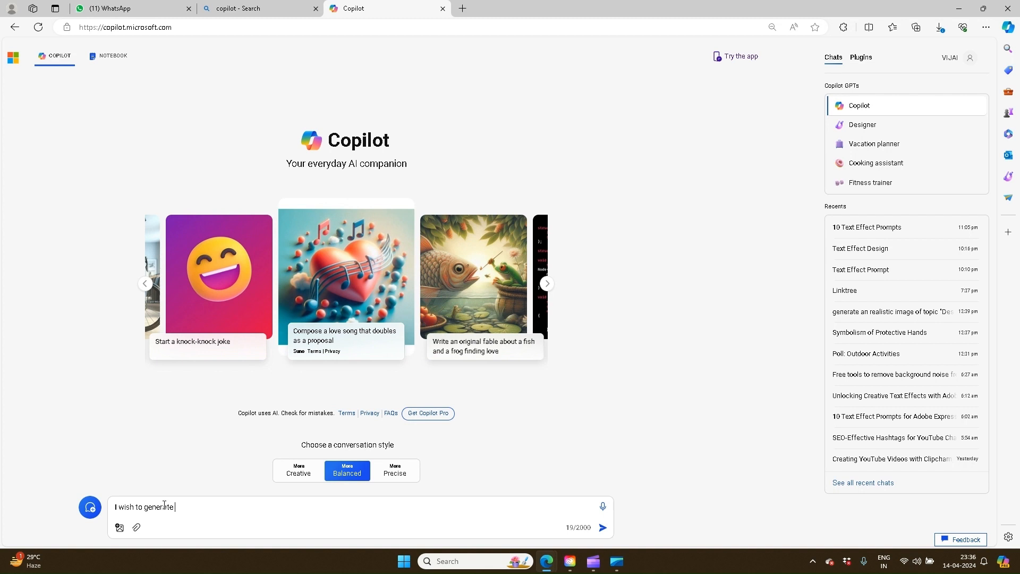
type("10")
key("BackSpace")
key("BackSpace")
key("BackSpace")
type("text eff")
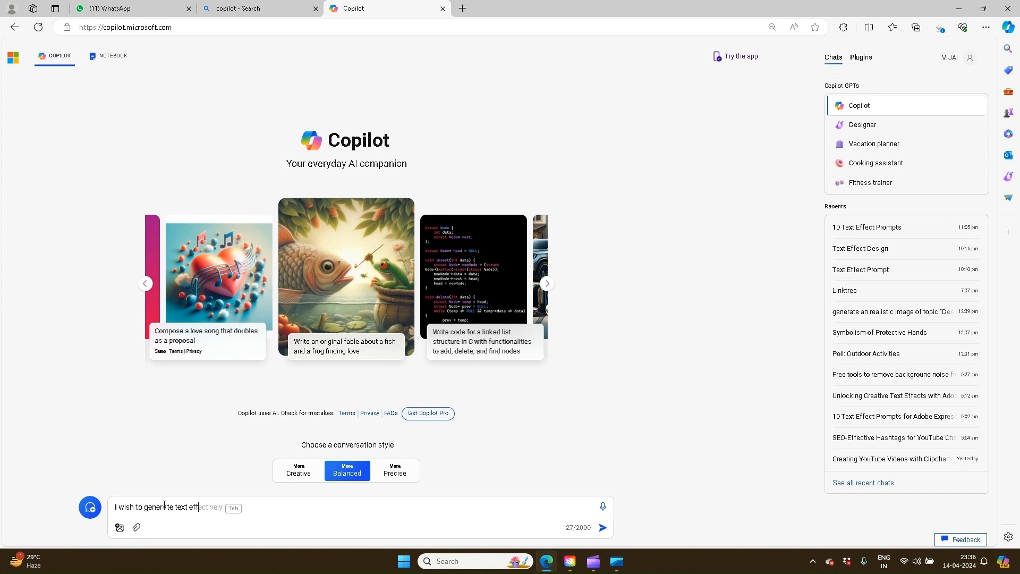
type("ect prompts for my project.")
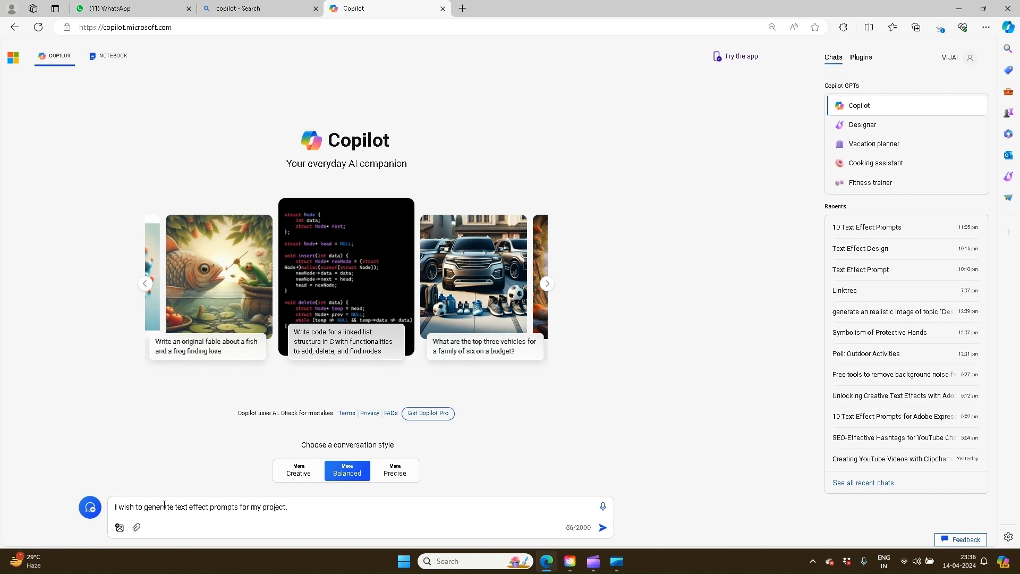
Add "Please provide 10 different text effect prompt which should look amazing" to the message and submit it
type("  Plea")
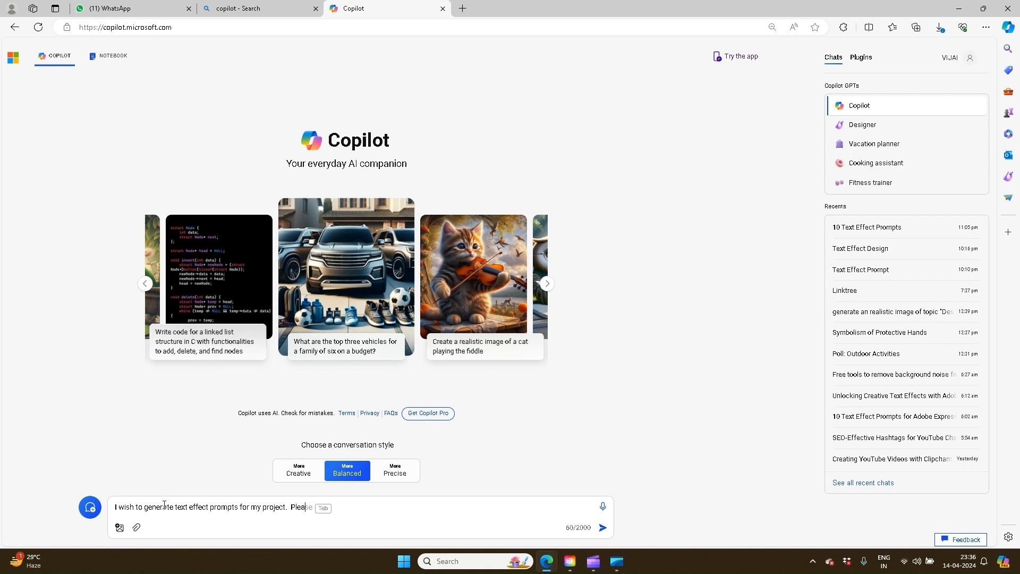
type("se provide 10 different text effect prompt")
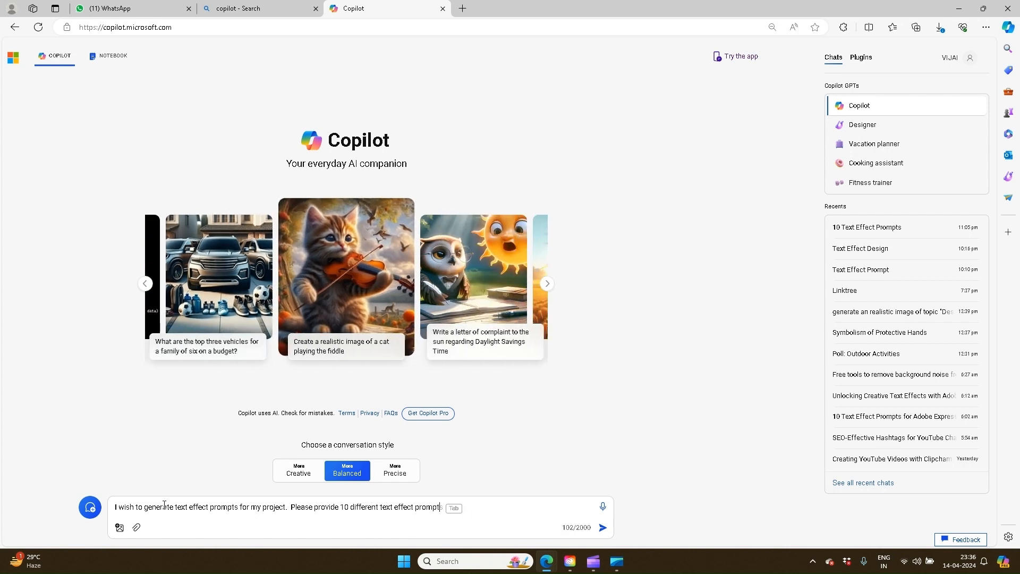
type(" whis")
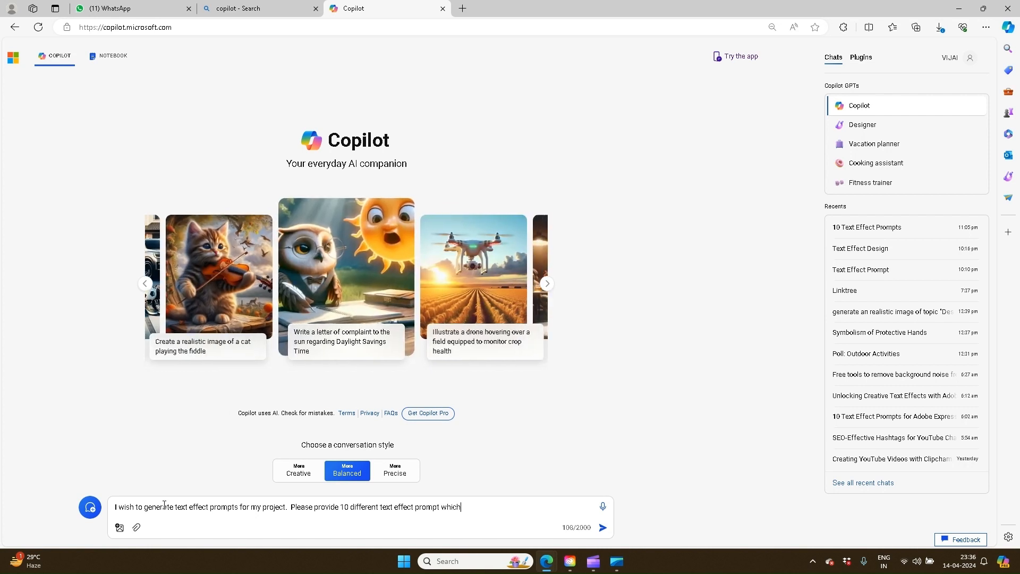
type("should look")
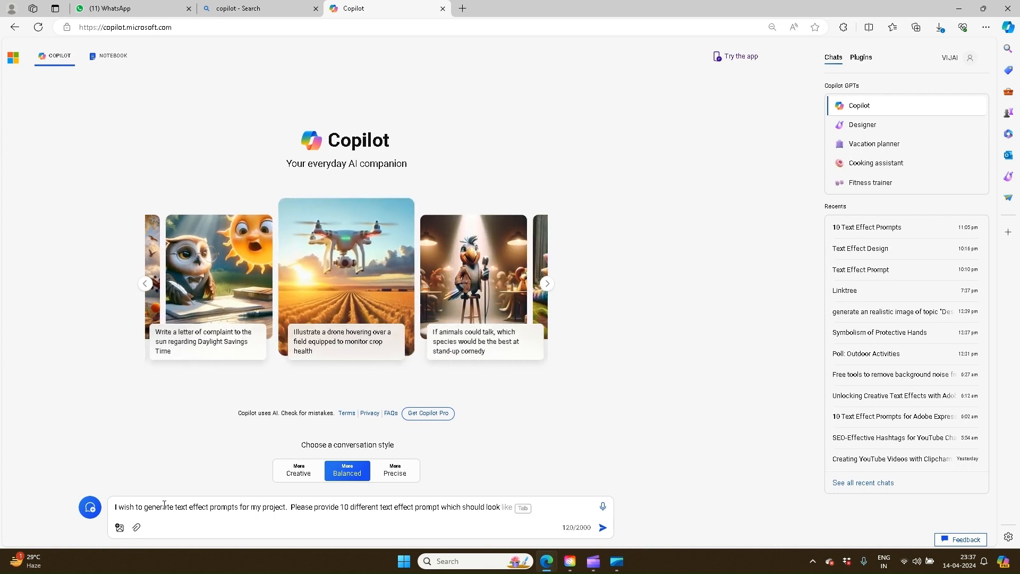
type(" amazing")
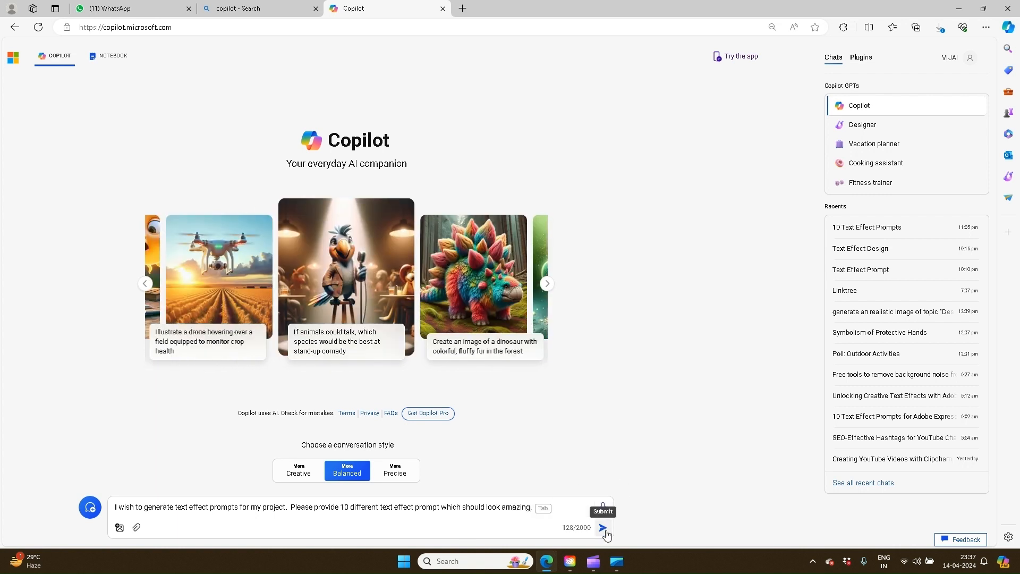
left_click(604, 529)
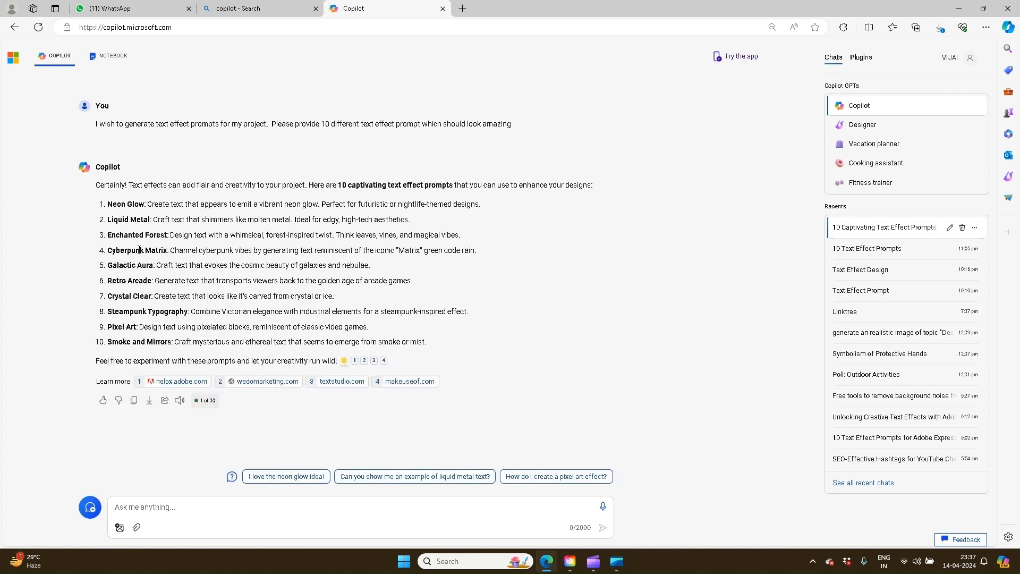
Select the Neon Glow prompt in the answer, and open the Adobe Express editor through a web search in a new tab
left_click_drag(108, 205, 488, 205)
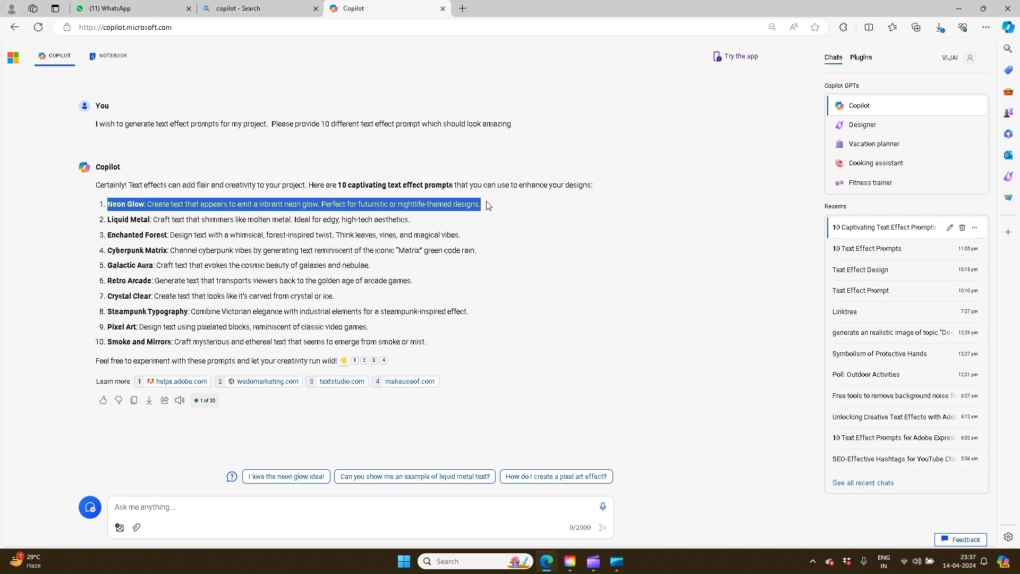
left_click(464, 9)
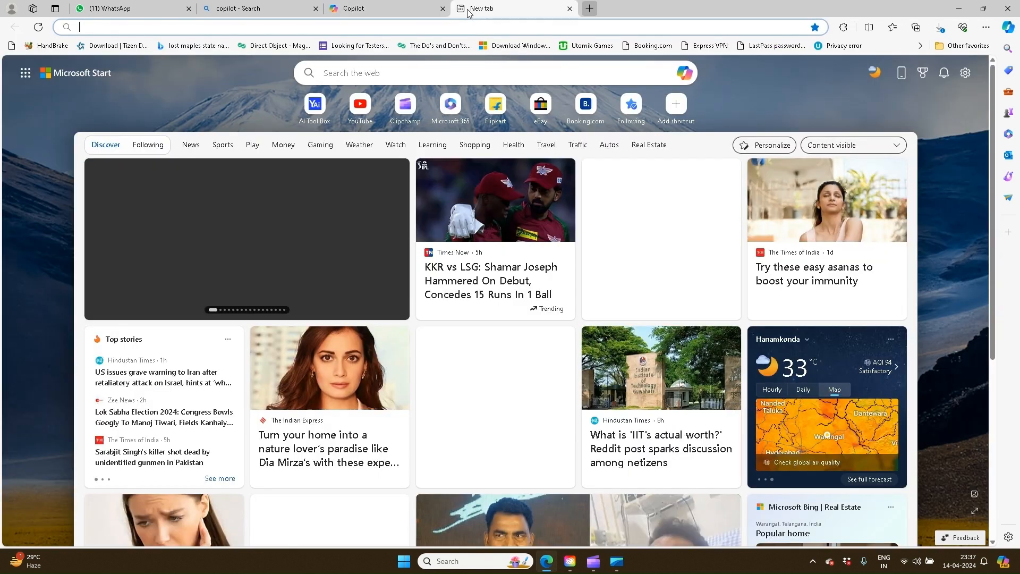
left_click(379, 27)
type("adobe ")
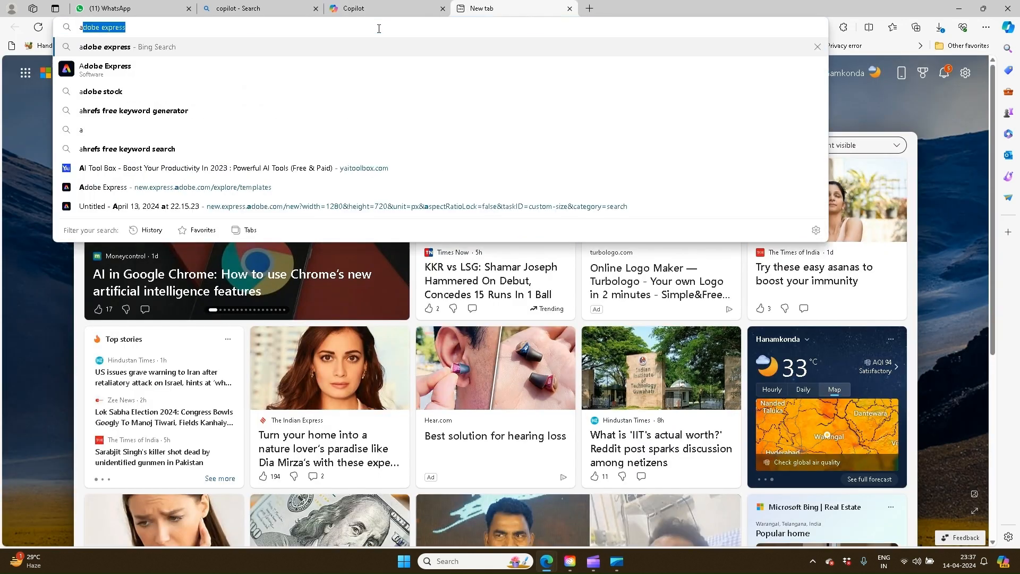
type("express")
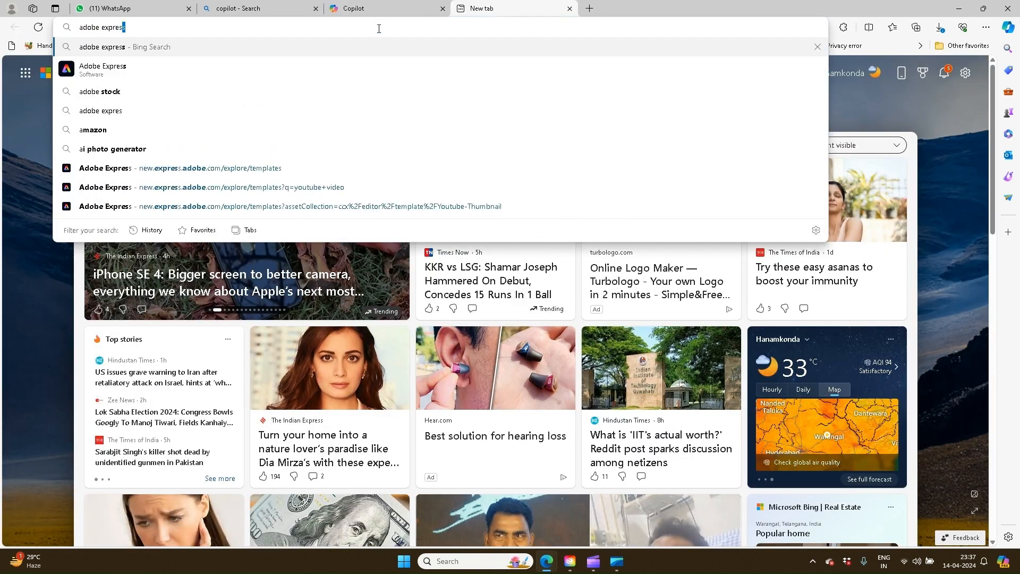
key("Return")
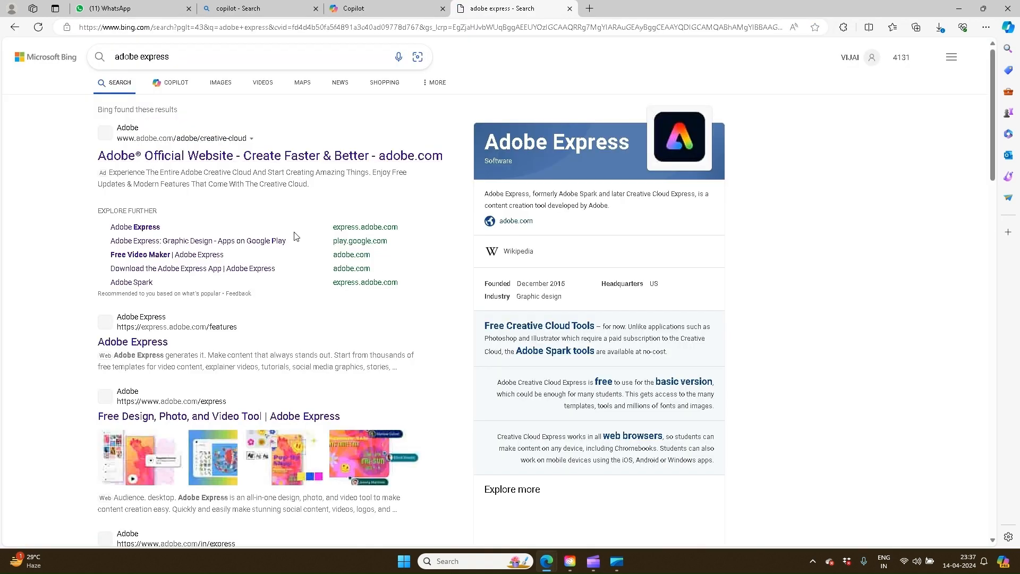
left_click(118, 349)
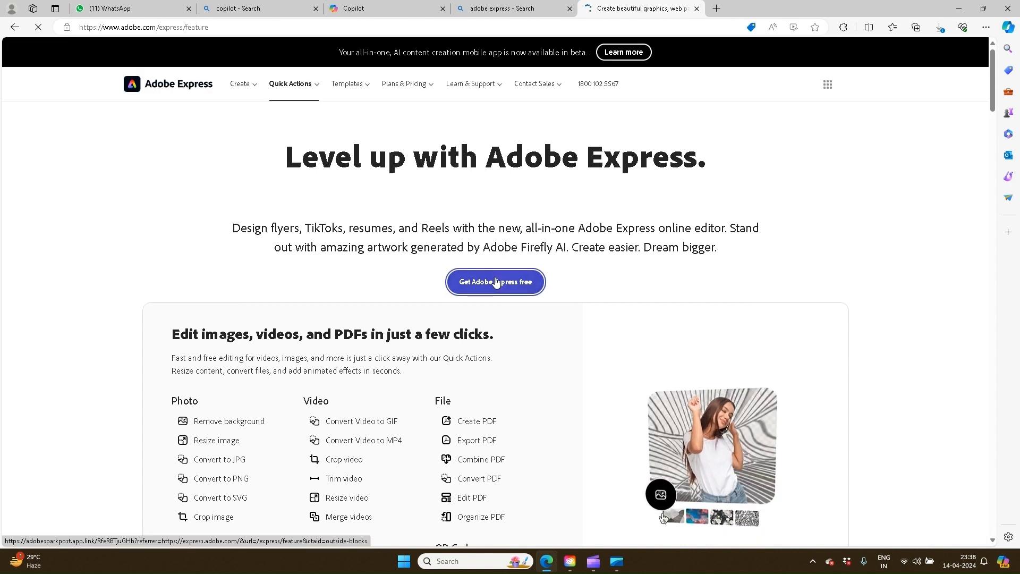
left_click(495, 282)
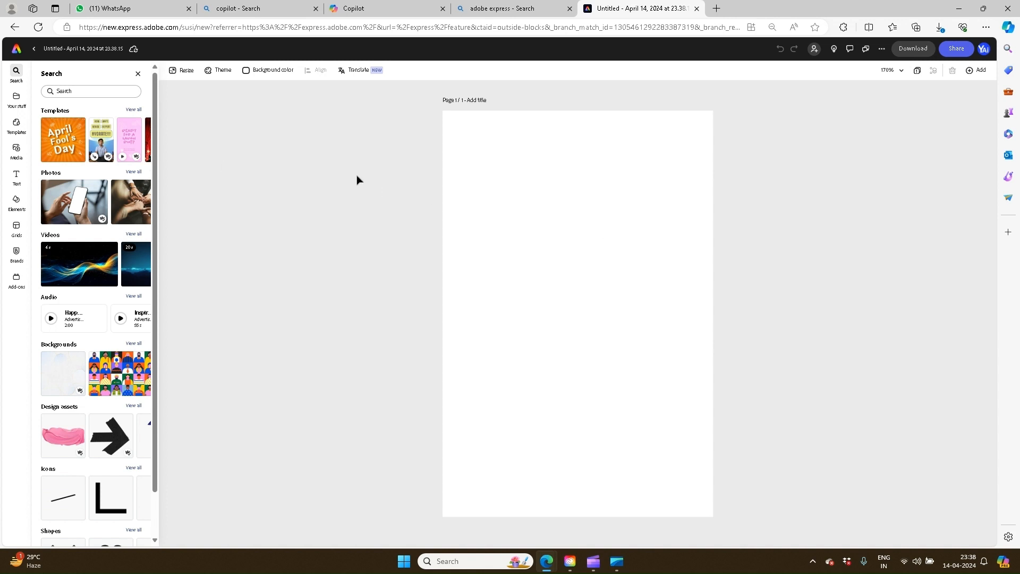
Leave the blank design for the Adobe Express home page and start the Text effects quick action
left_click(16, 186)
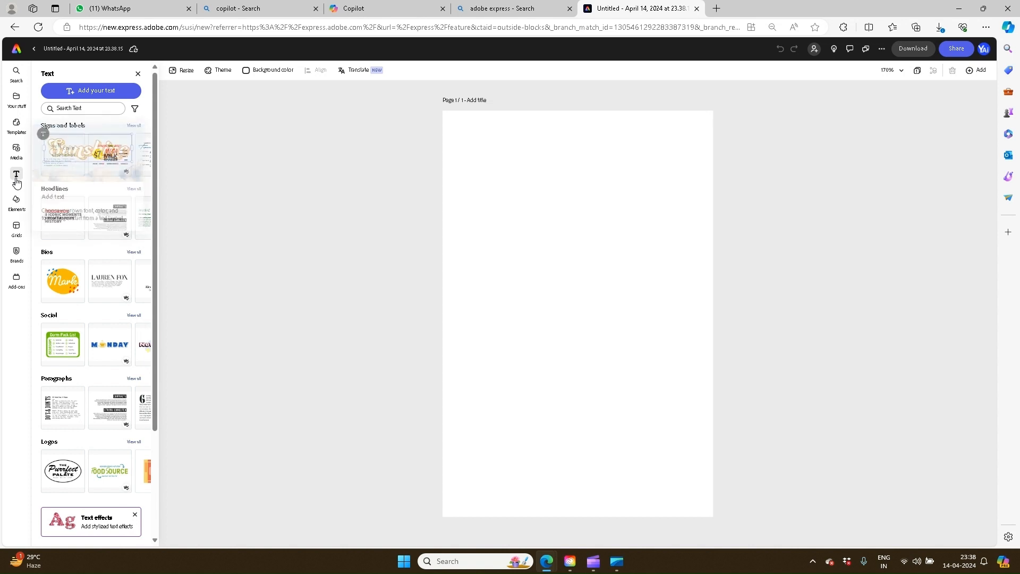
left_click(34, 48)
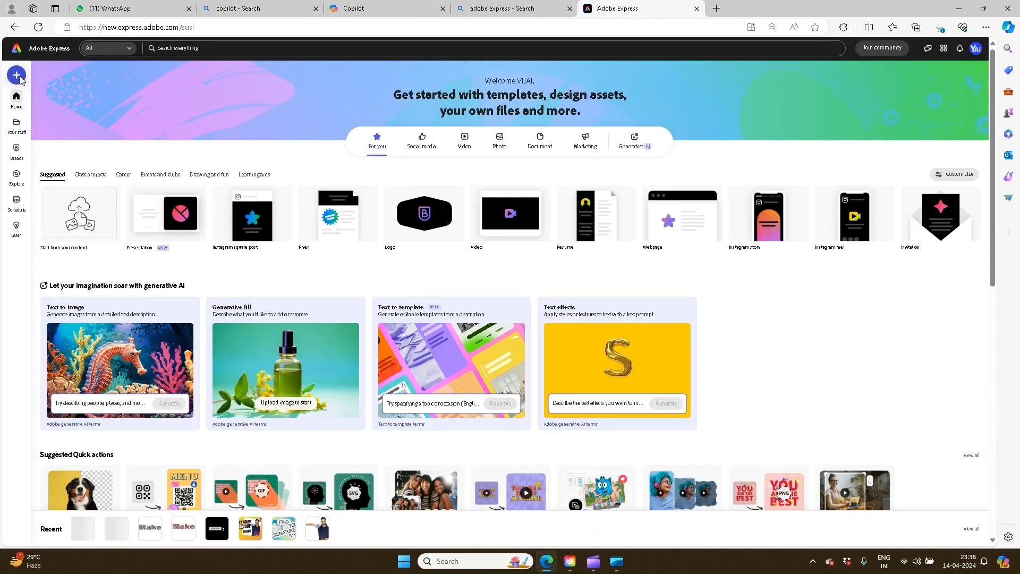
left_click(18, 77)
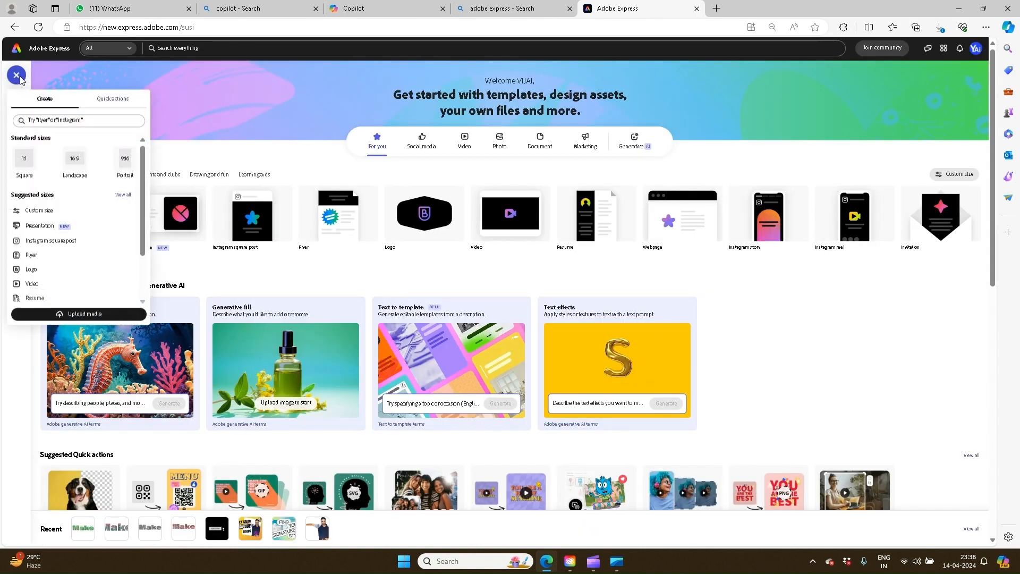
left_click(113, 100)
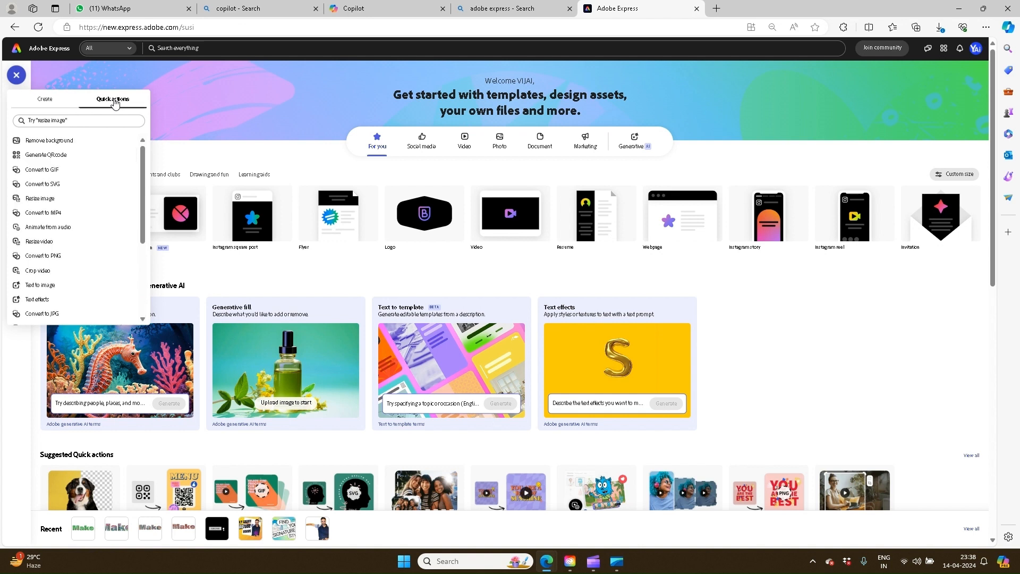
left_click(31, 301)
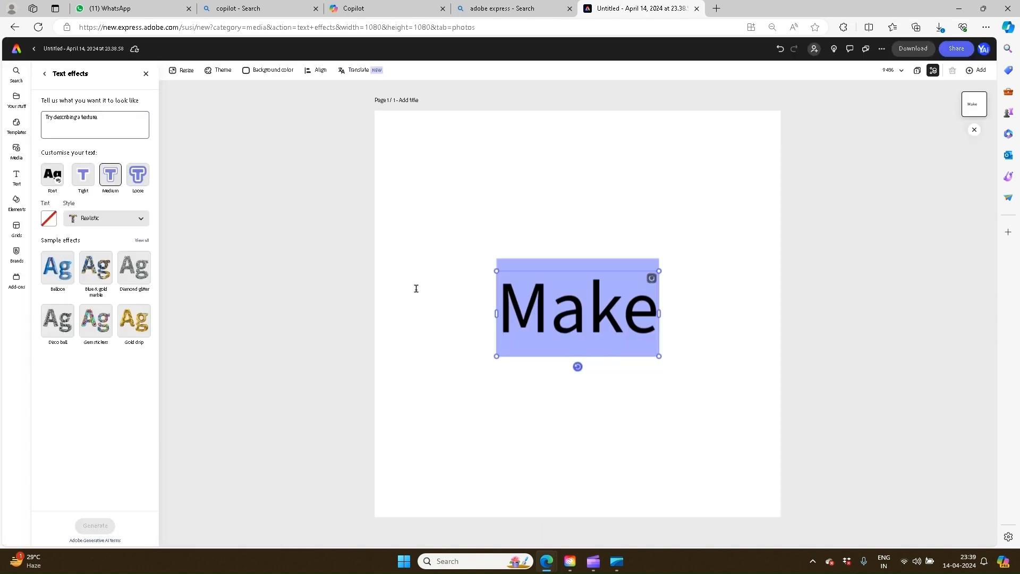
Enlarge the sample word "Make" and resize the page to a custom 1280 x 720 px
left_click_drag(659, 358, 776, 417)
left_click_drag(496, 271, 379, 221)
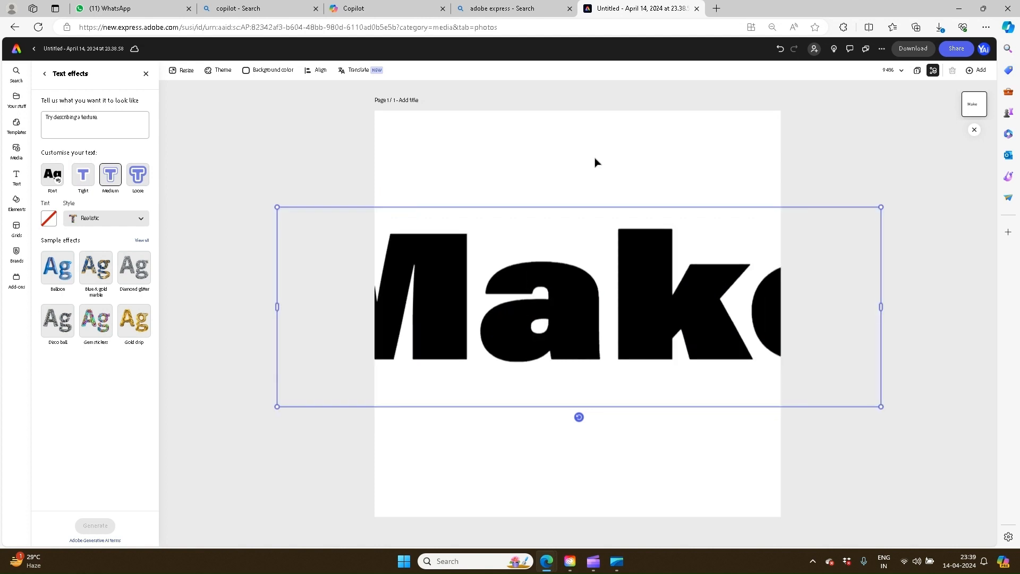
left_click(182, 70)
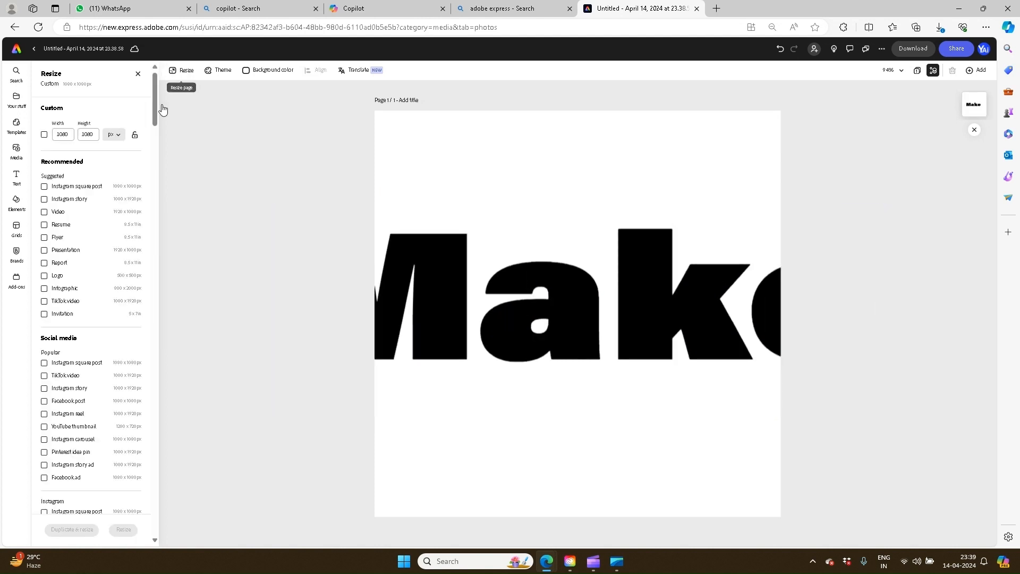
left_click(69, 133)
left_click_drag(69, 133, 56, 134)
type("1280")
key("Tab")
type("72")
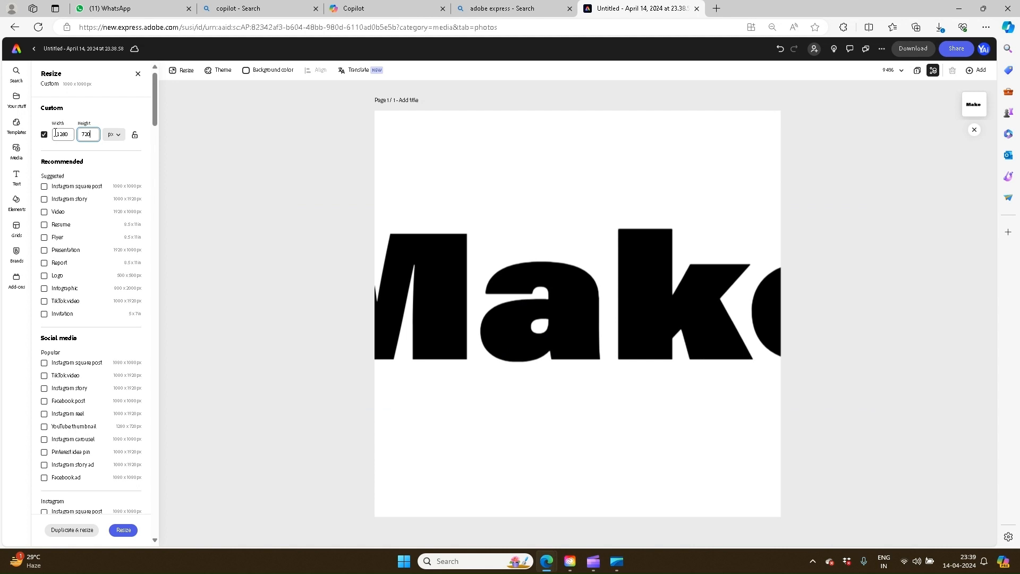
left_click(126, 531)
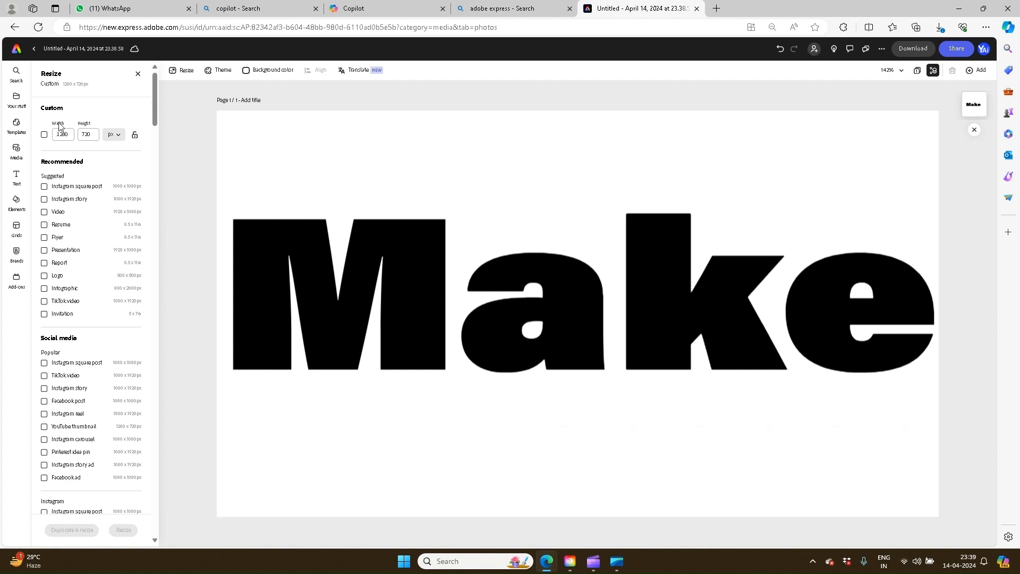
left_click(137, 74)
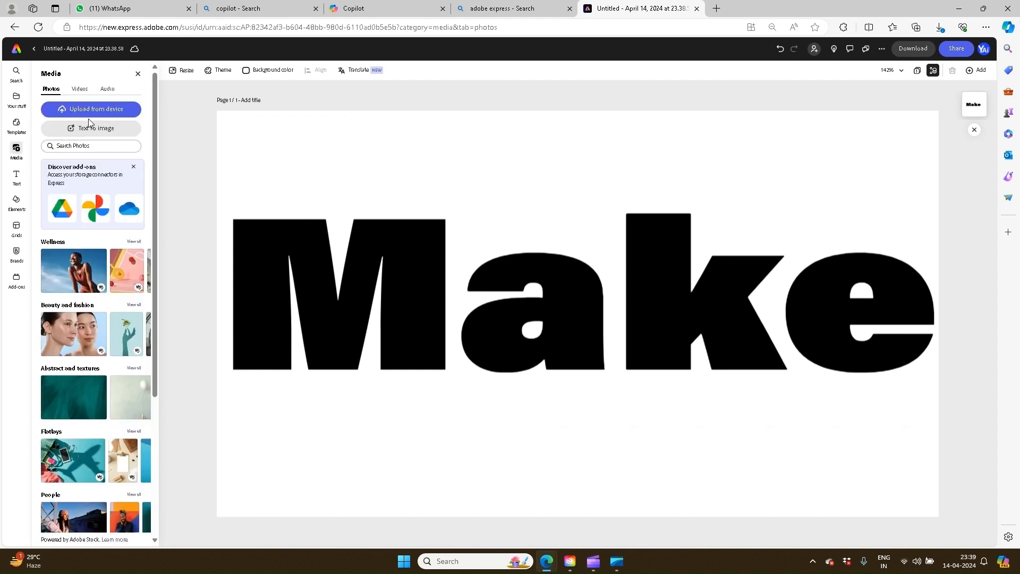
Apply the Balloon sample text effect to the word "Make"
left_click(270, 236)
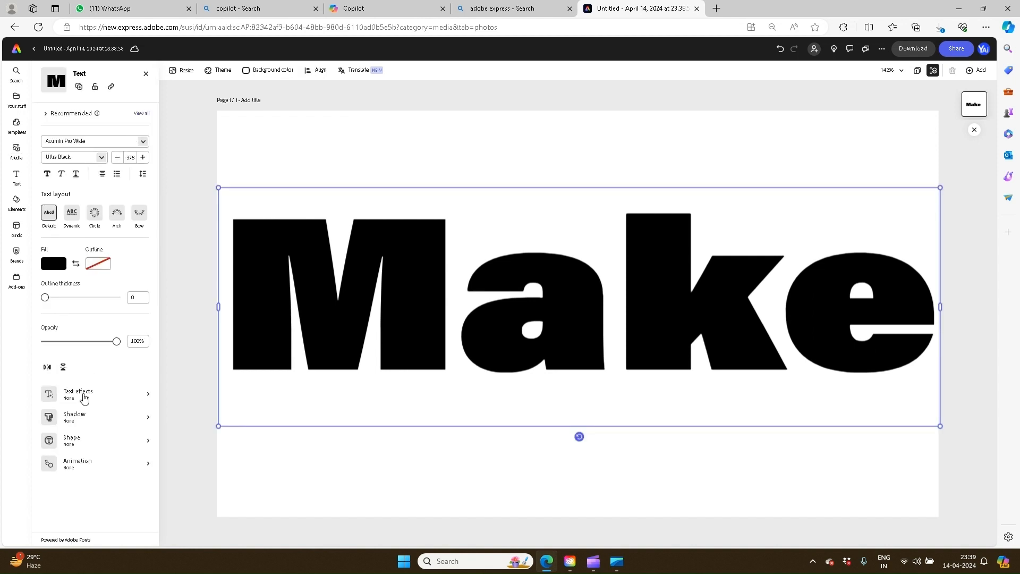
left_click(84, 398)
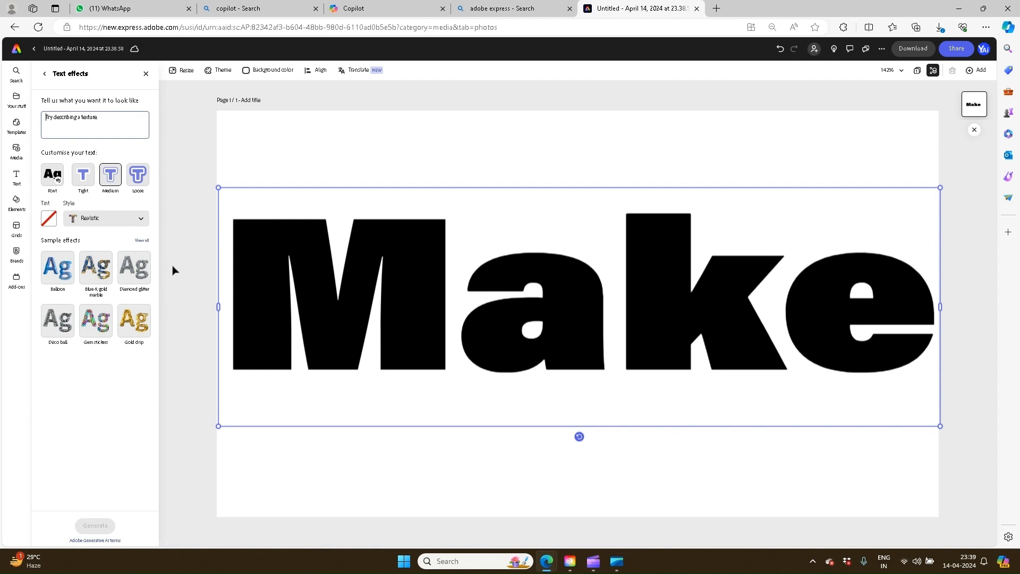
left_click(66, 275)
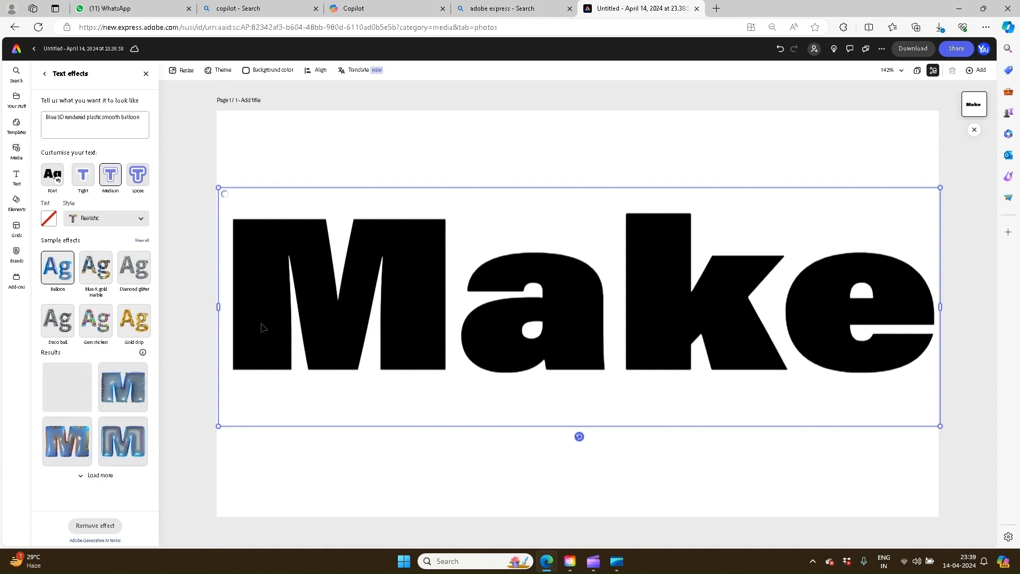
left_click(413, 287)
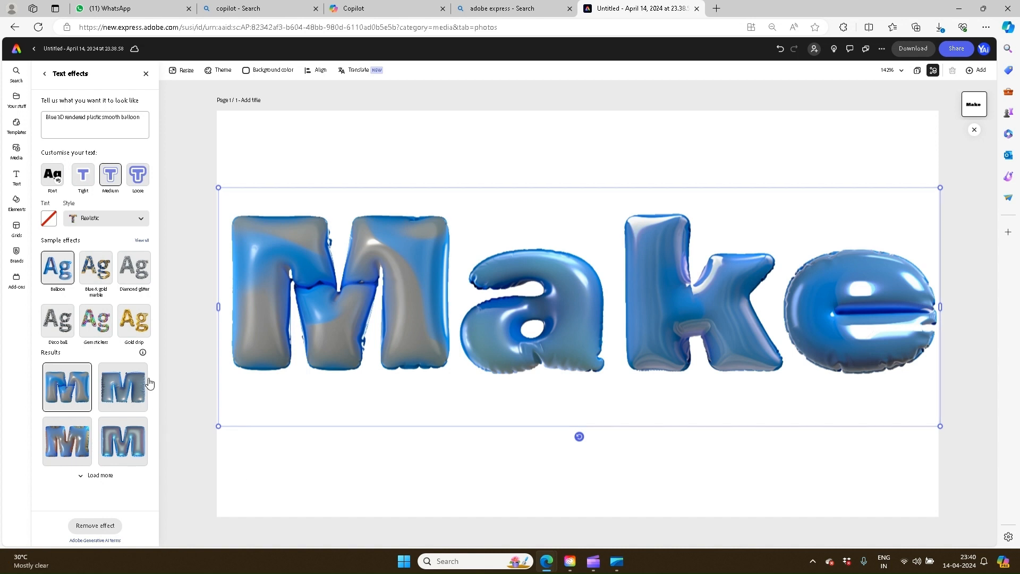
Apply the Gold drip sample effect to "Make", and replace it with an effect generated from Copilot's Neon Glow prompt
left_click(133, 328)
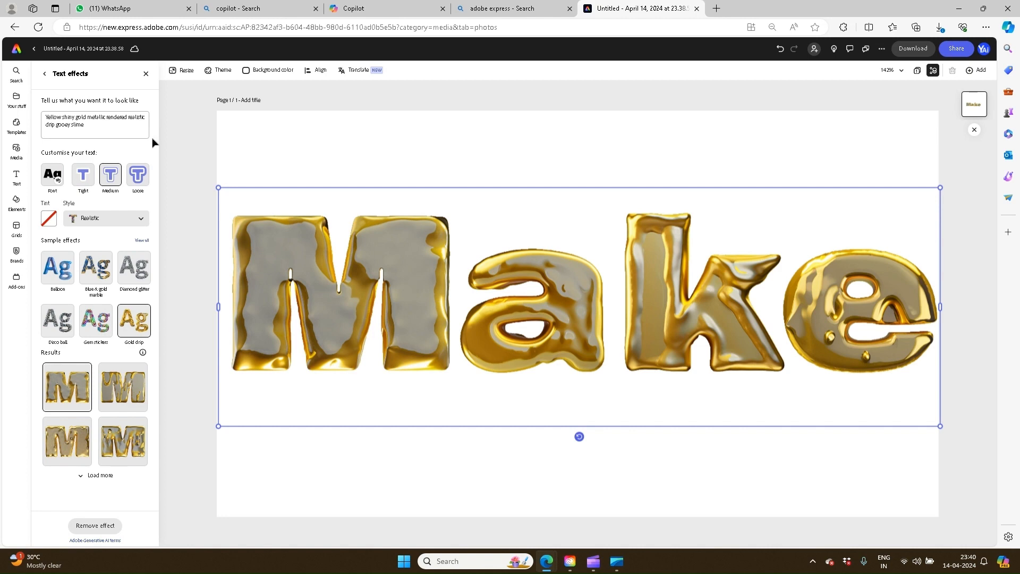
left_click(375, 12)
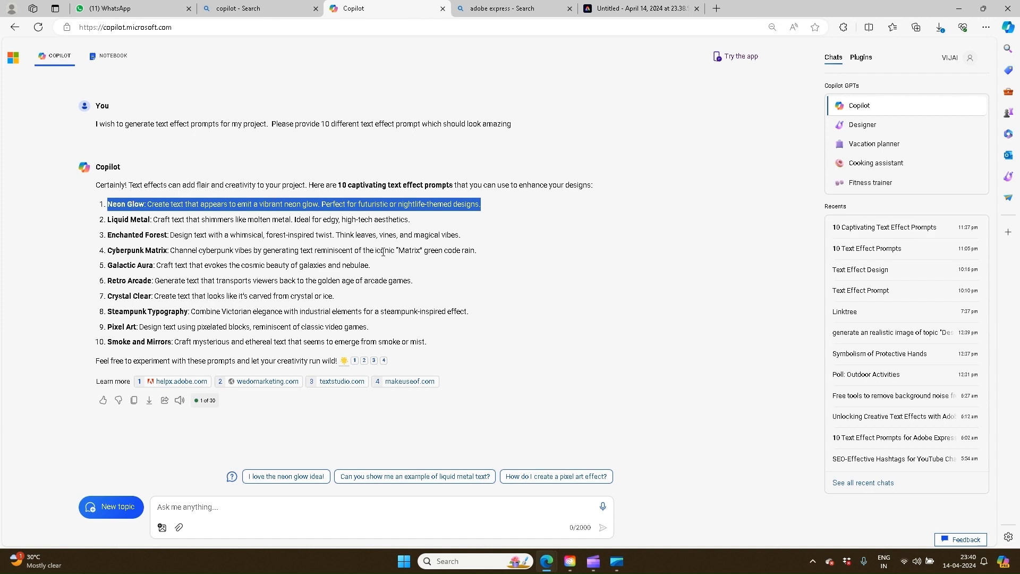
left_click(646, 8)
left_click(104, 127)
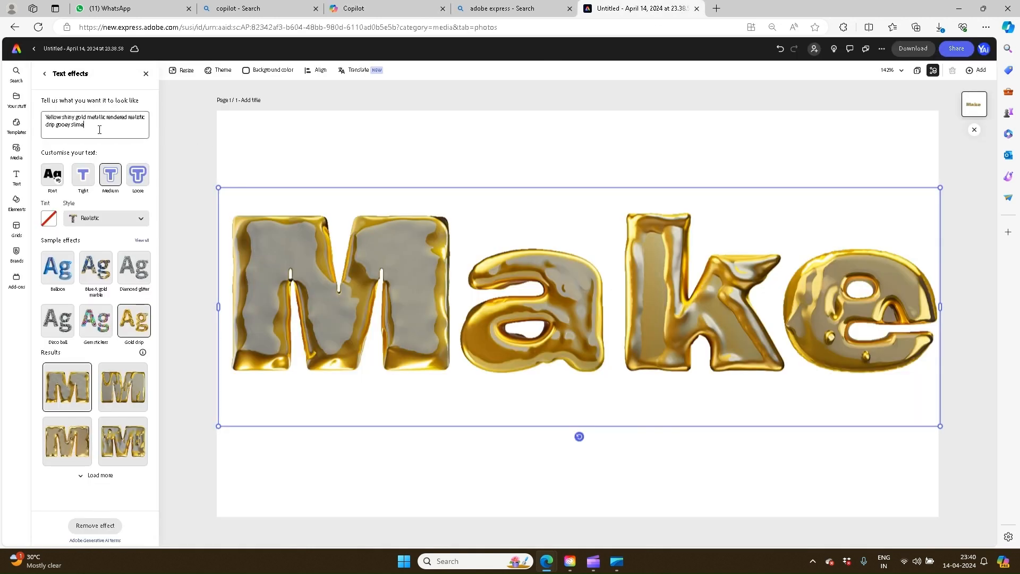
left_click_drag(104, 128, 38, 121)
type("Neon Glow: Create text that appears to emit a vibrant neon glow. Perfect for futuristic or nightlife-themed designs.")
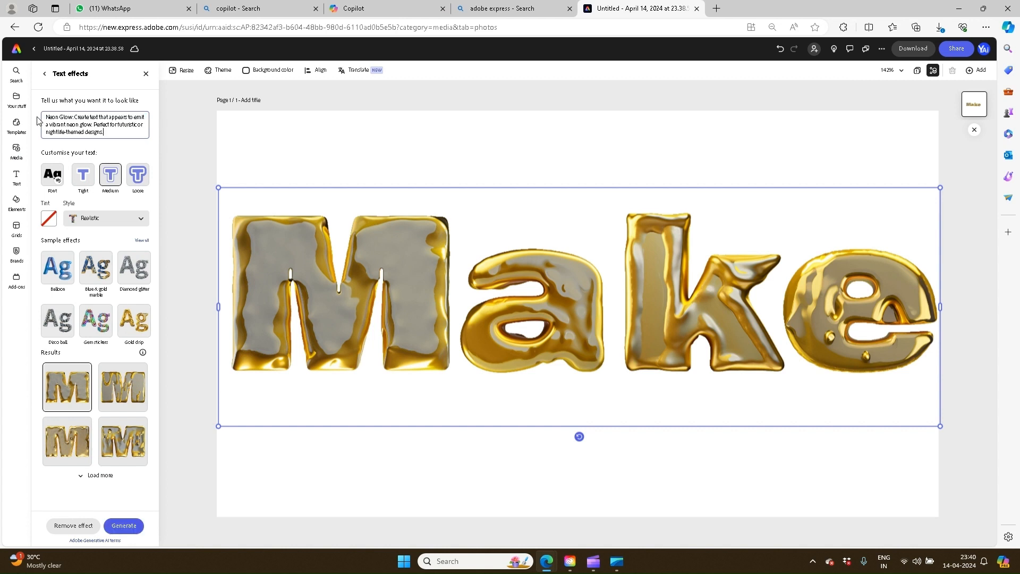
left_click(127, 526)
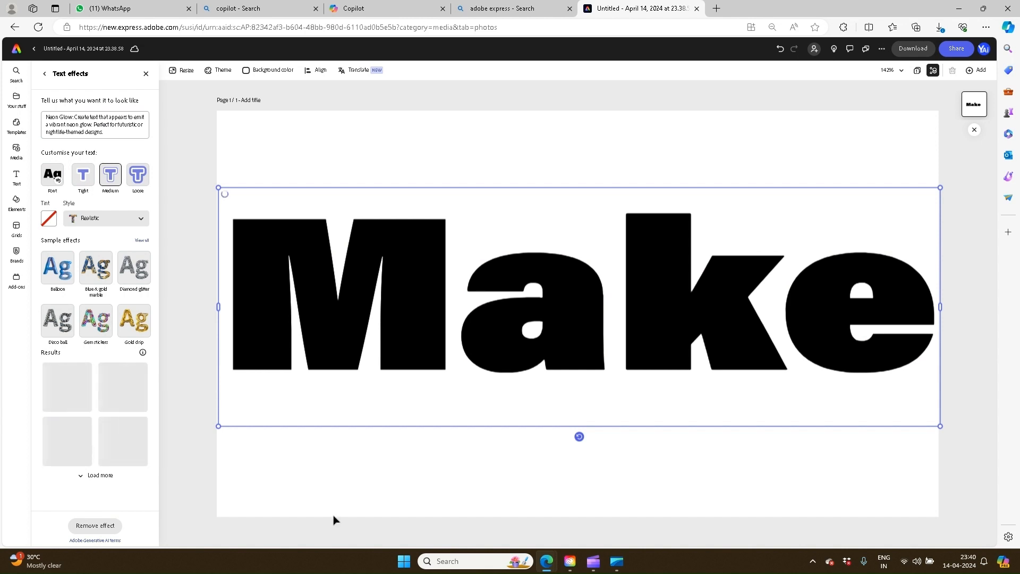
double_click(538, 314)
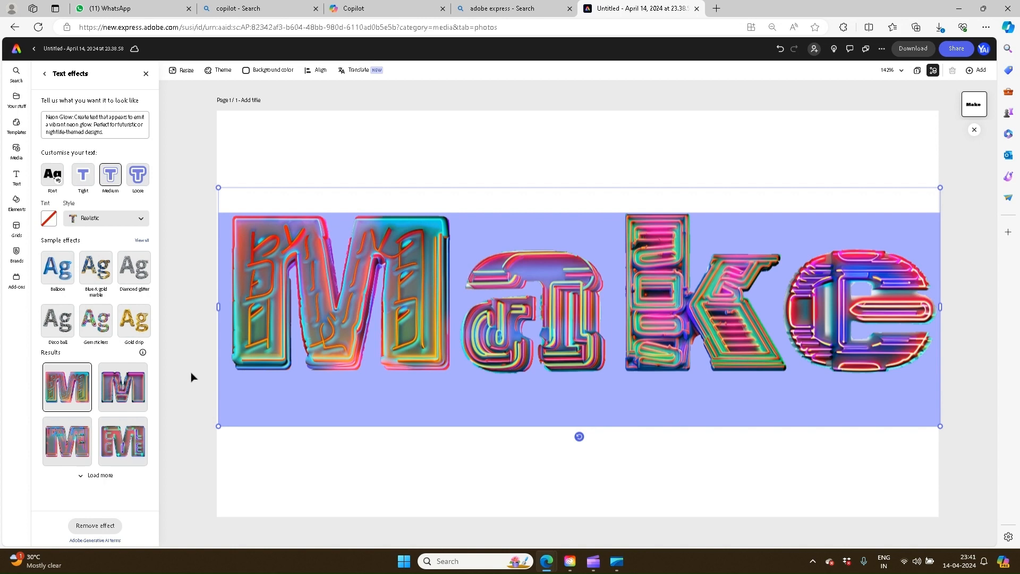
Copy the Liquid Metal prompt from Copilot into the Adobe Express text effect description and generate the effect for "Make"
left_click(370, 8)
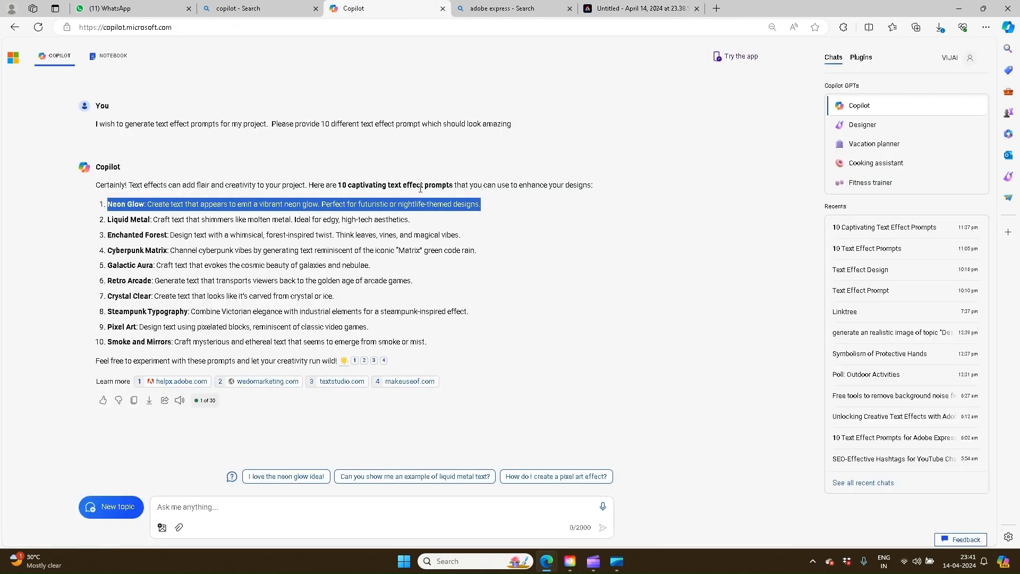
left_click_drag(412, 219, 106, 220)
key("ctrl+c")
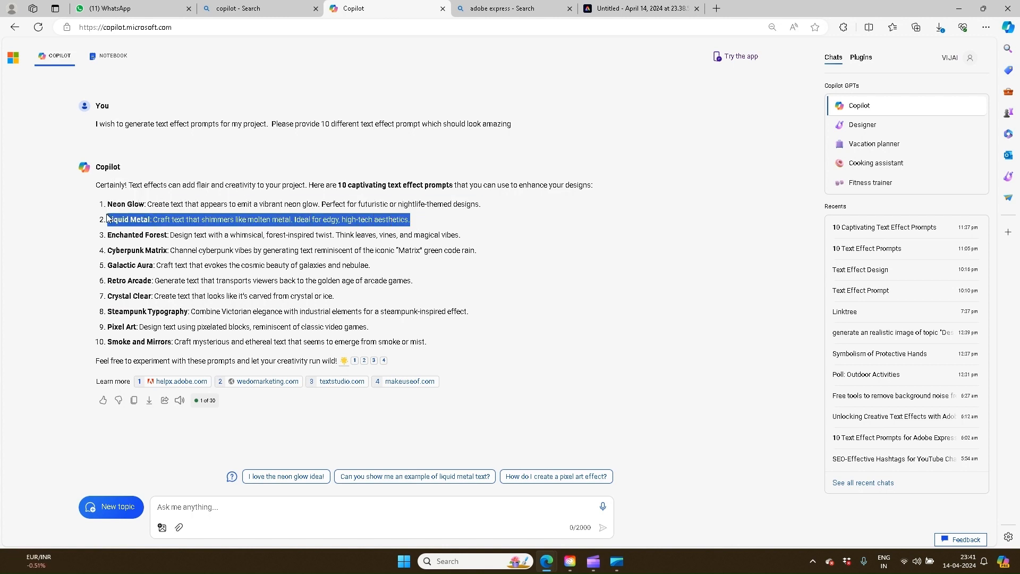
left_click(617, 9)
left_click_drag(105, 132, 32, 117)
key("ctrl+v")
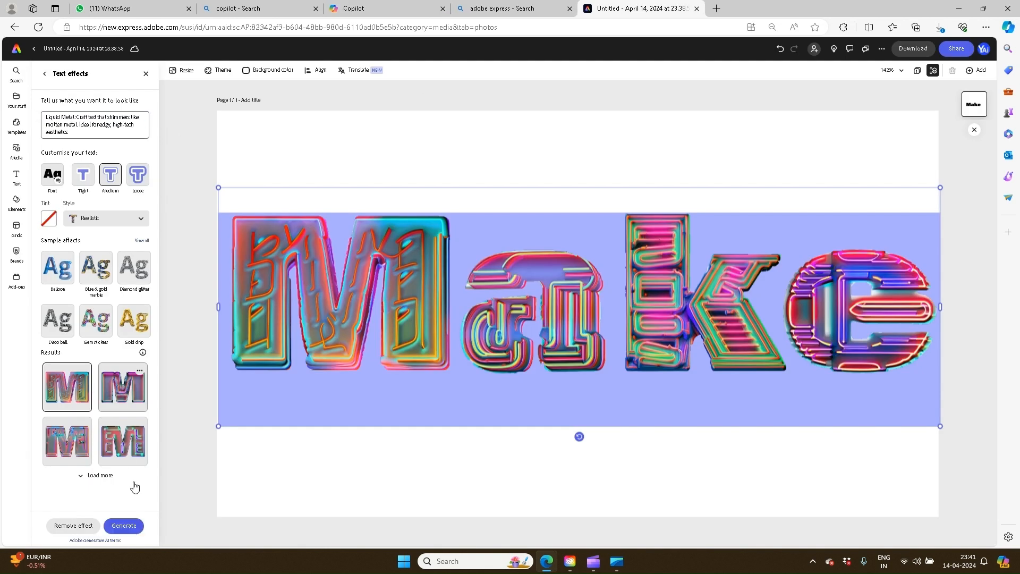
left_click(124, 526)
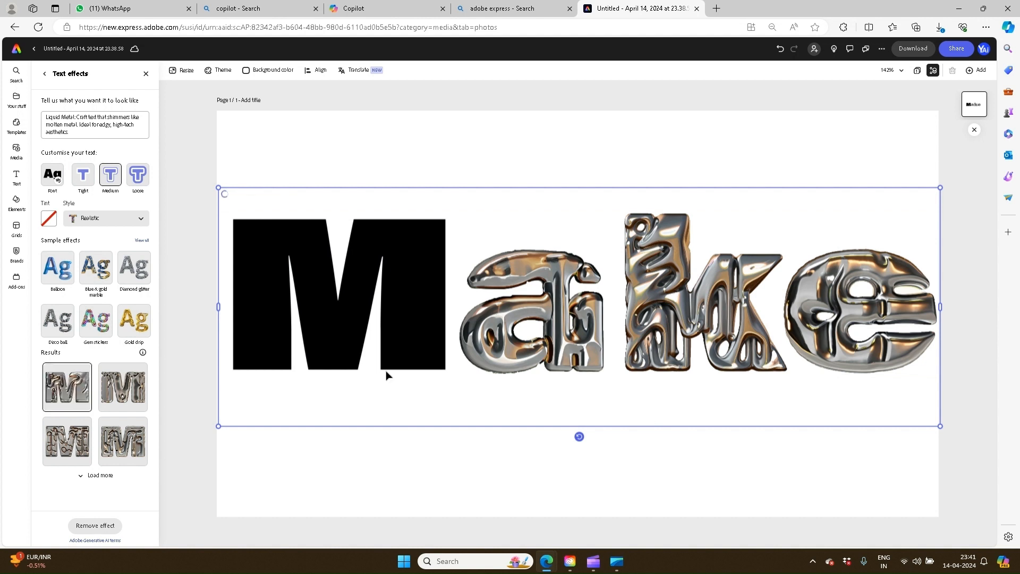
double_click(508, 356)
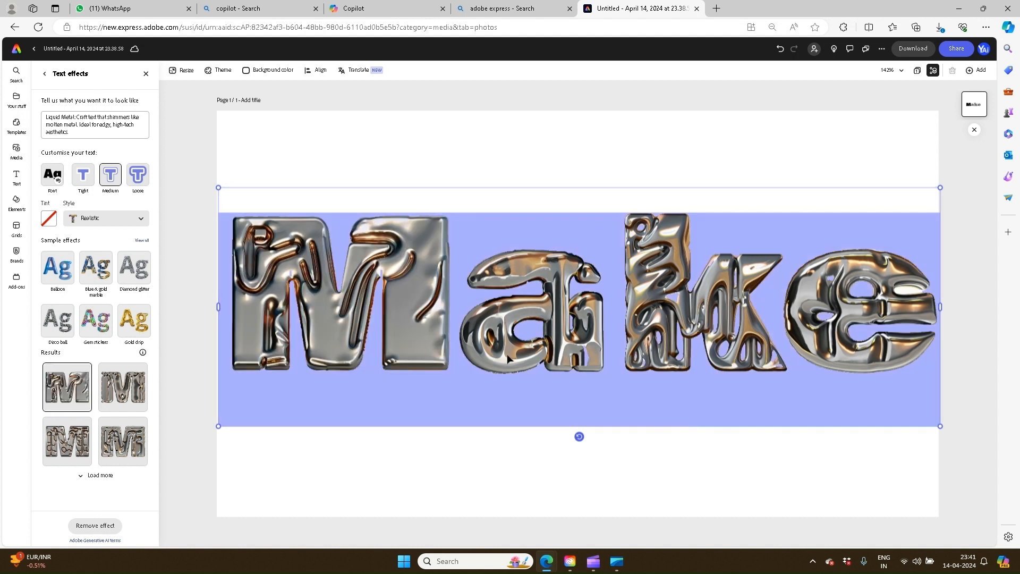
Download the design with the Liquid Metal effect as a PNG image
left_click(913, 51)
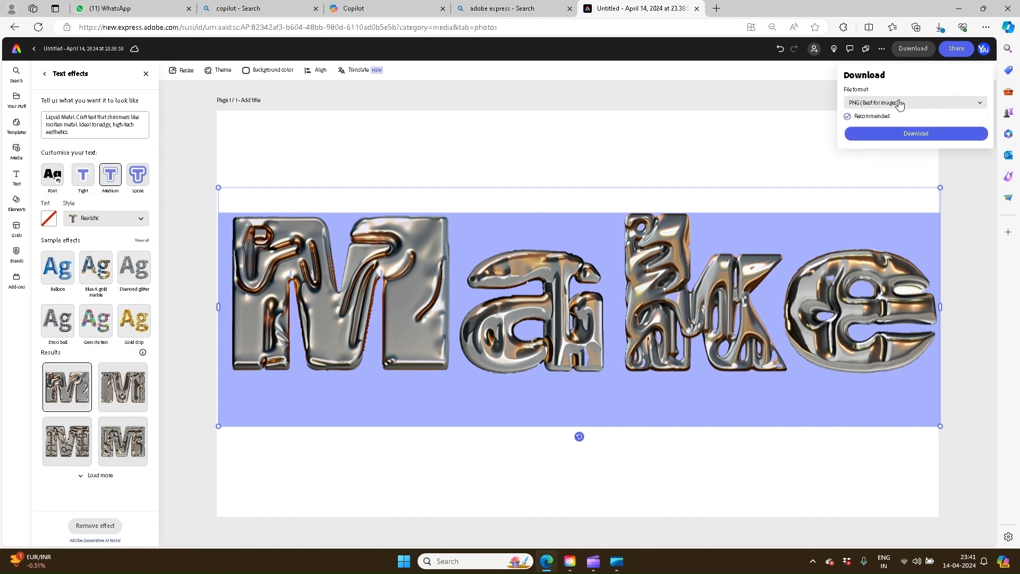
left_click(912, 136)
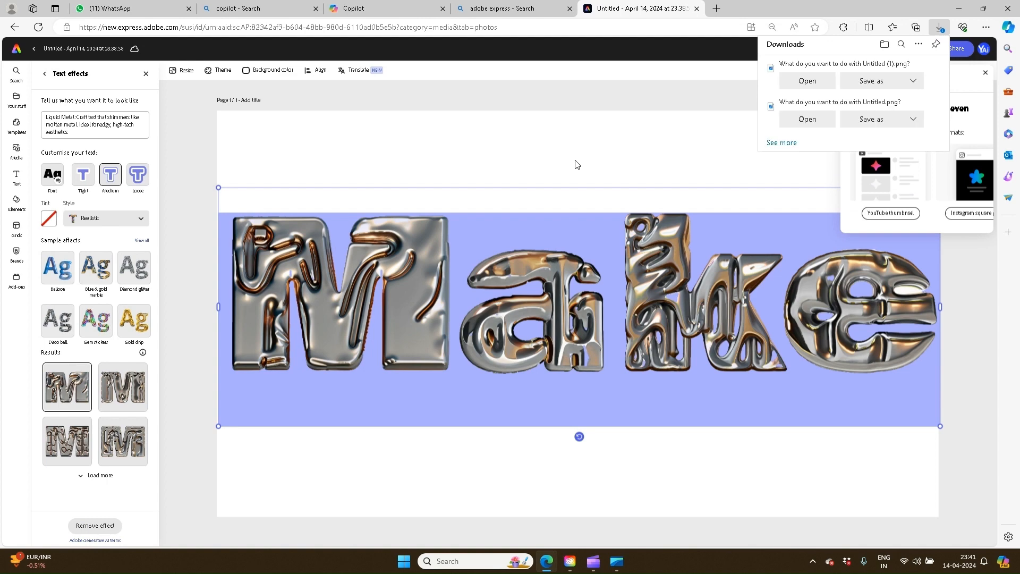
Replace the effect description with Copilot's Enchanted Forest prompt and generate the effect in Adobe Express
left_click(383, 12)
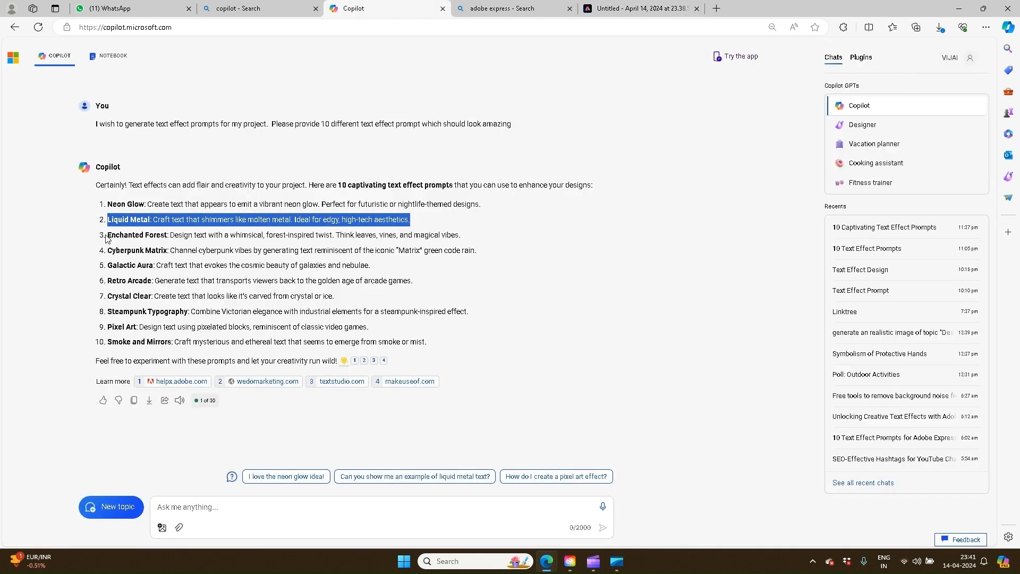
left_click(143, 238)
left_click_drag(142, 238, 466, 242)
key("ctrl+c")
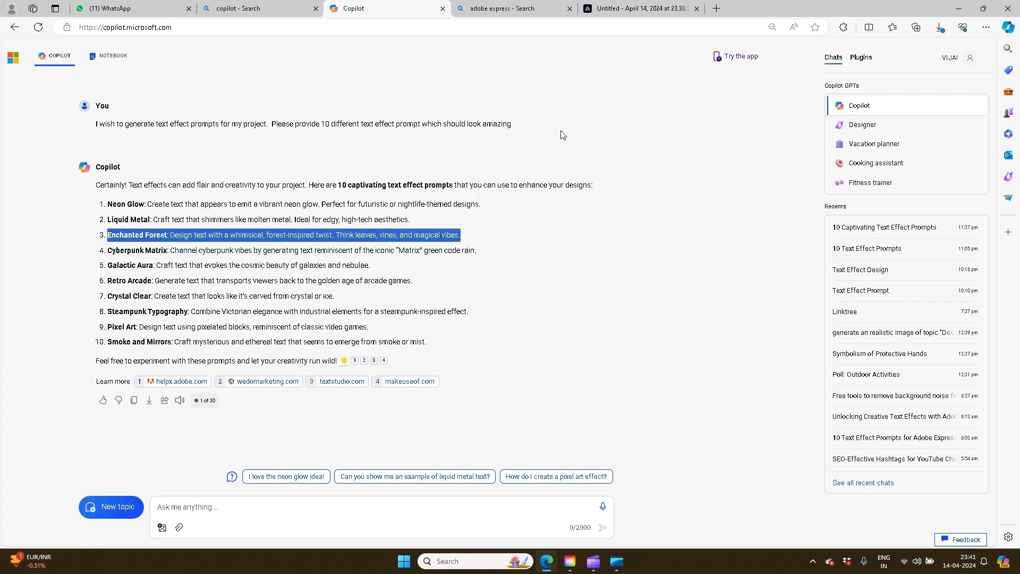
left_click(639, 10)
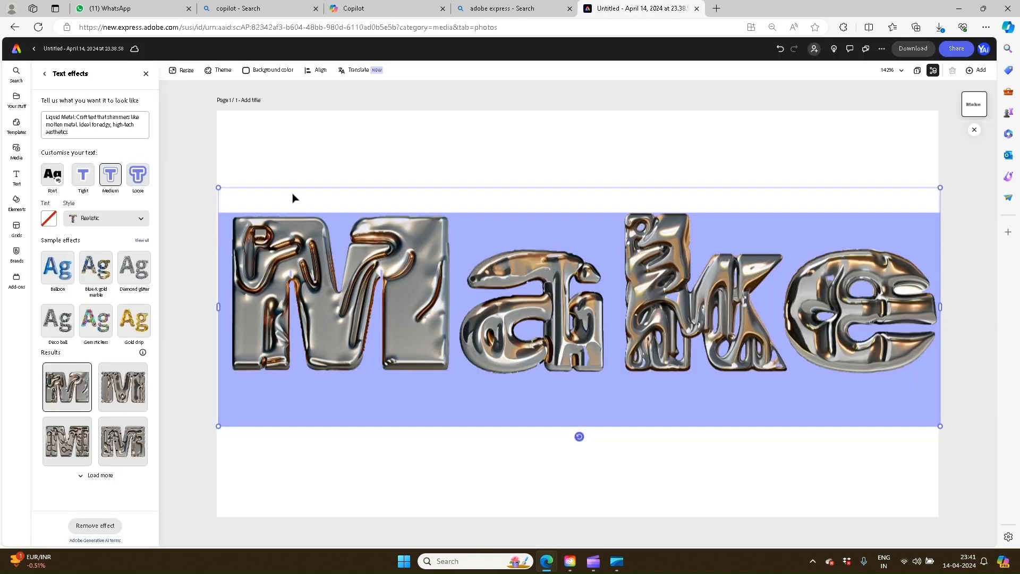
left_click_drag(68, 132, 37, 118)
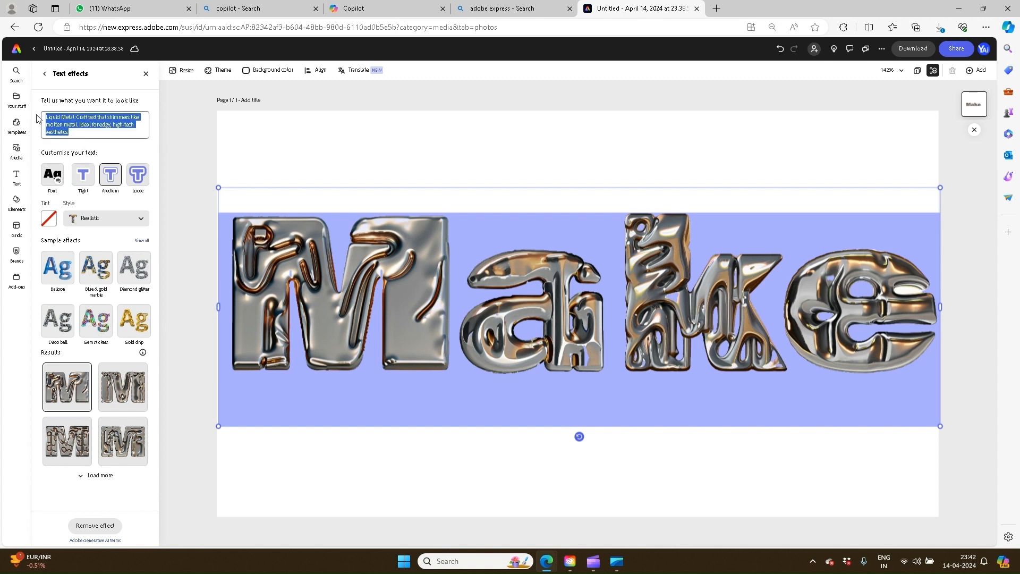
key("ctrl+v")
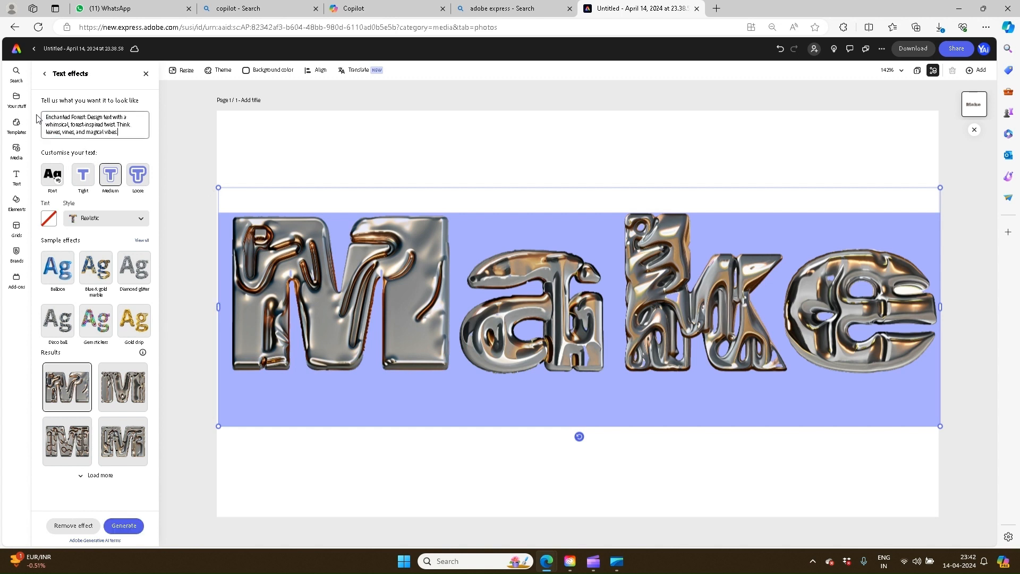
left_click(128, 529)
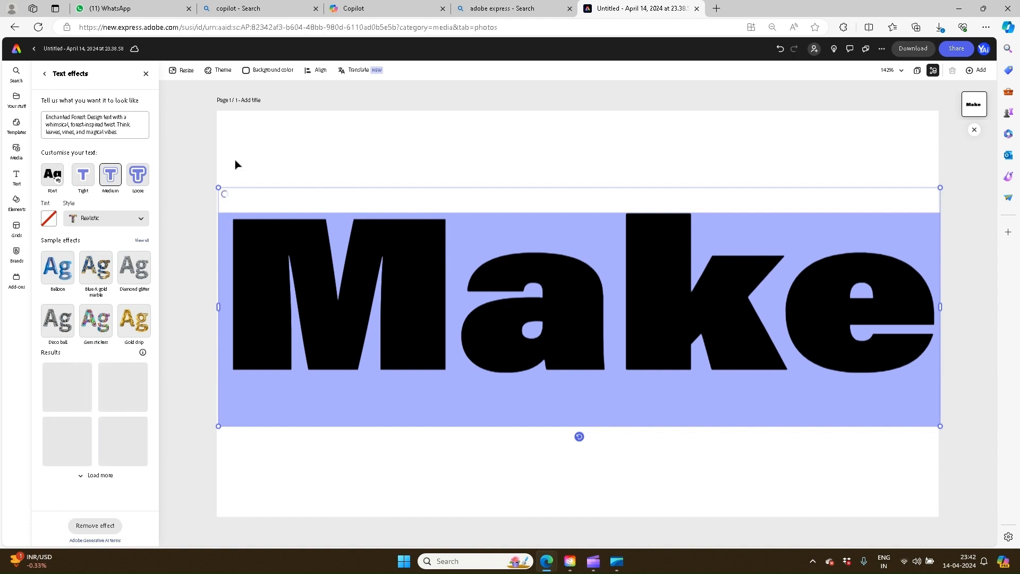
Copy Copilot's Cyberpunk Matrix prompt over the current description in Adobe Express and generate that text effect
left_click(375, 9)
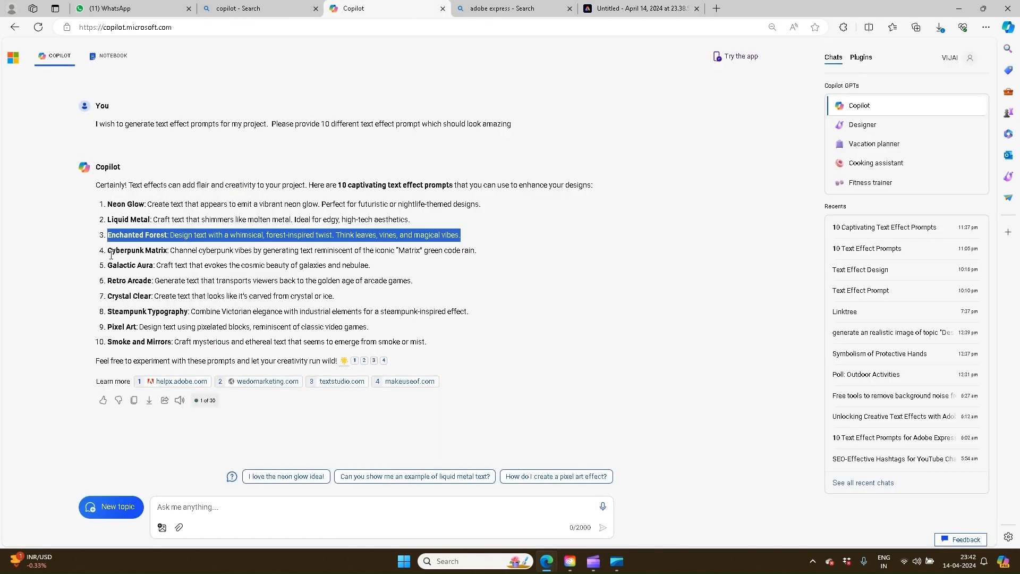
left_click_drag(107, 250, 485, 260)
key("ctrl+c")
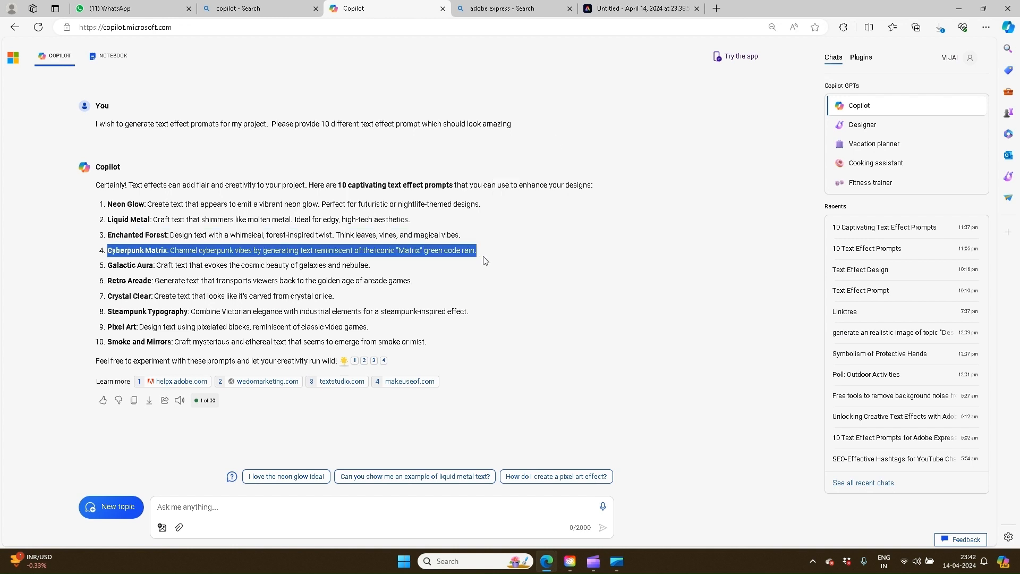
left_click(641, 8)
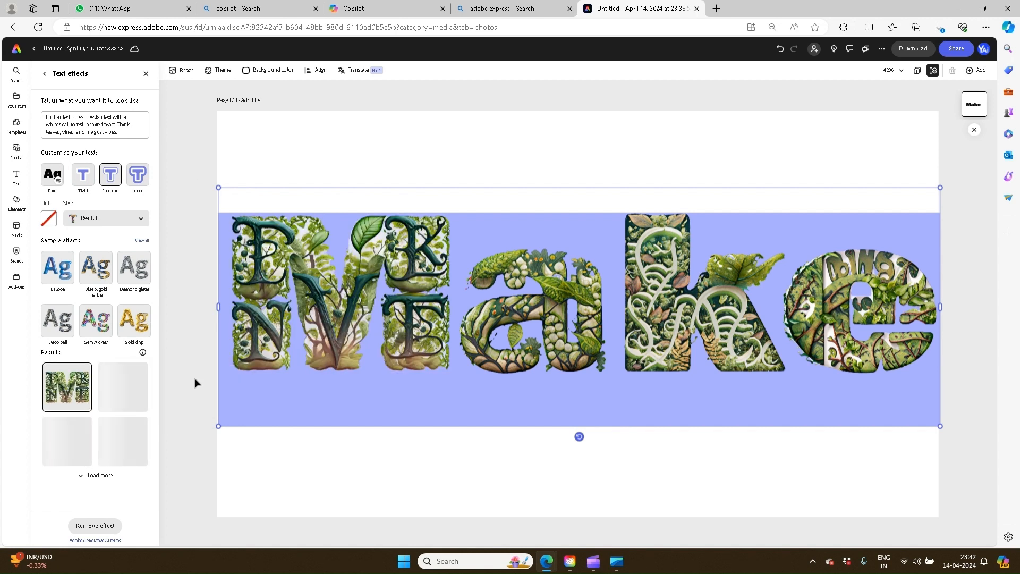
left_click_drag(119, 133, 40, 116)
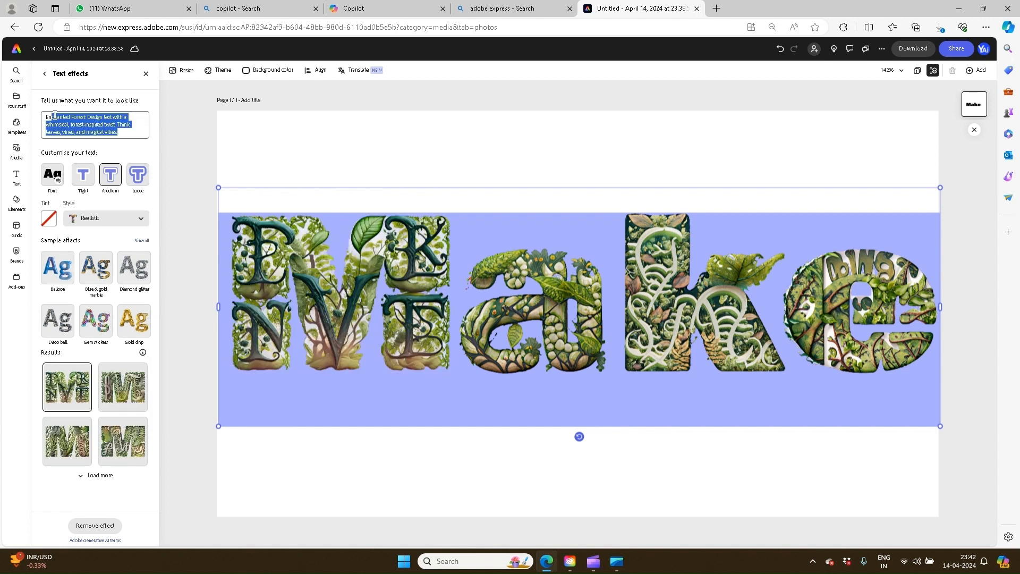
key("ctrl+v")
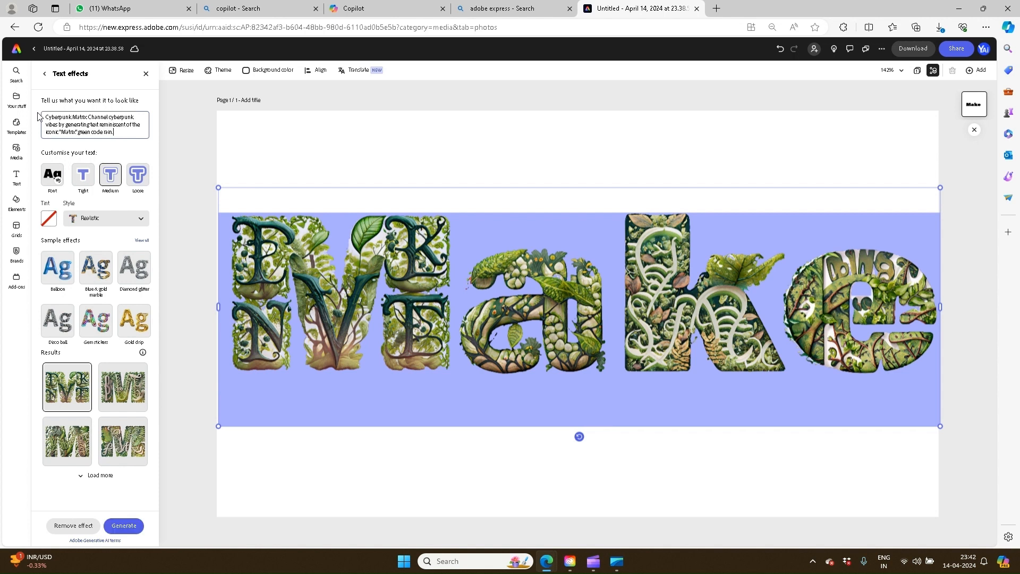
left_click(124, 527)
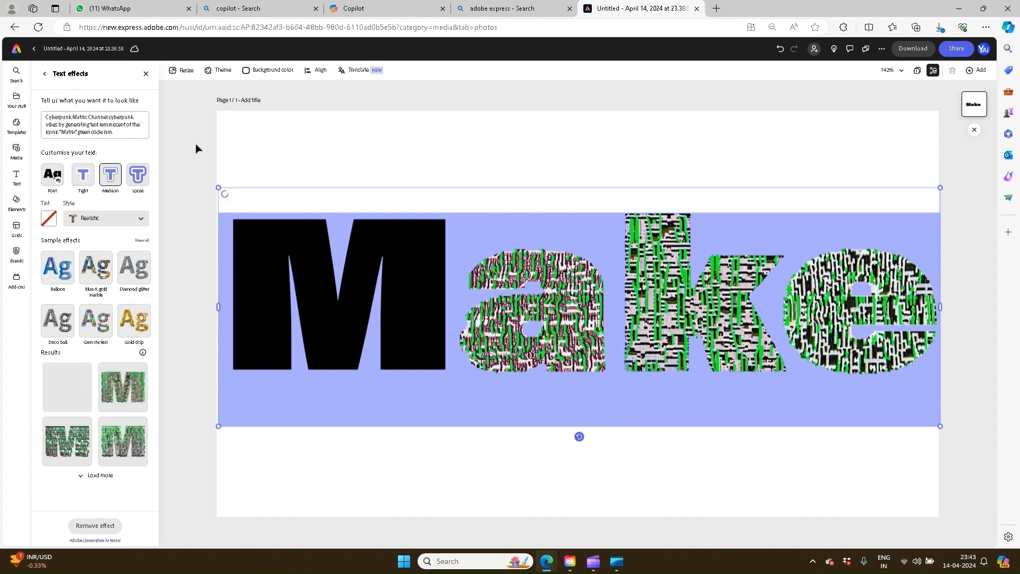
Use Copilot's Galactic Aura prompt as the new effect description in Adobe Express and generate the effect
left_click(379, 9)
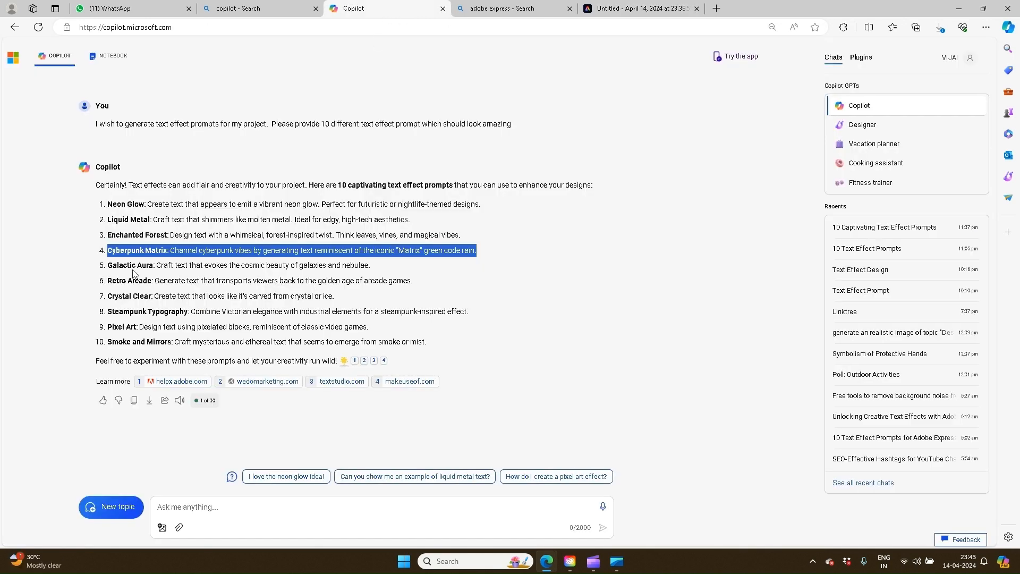
left_click_drag(107, 265, 383, 263)
key("ctrl+c")
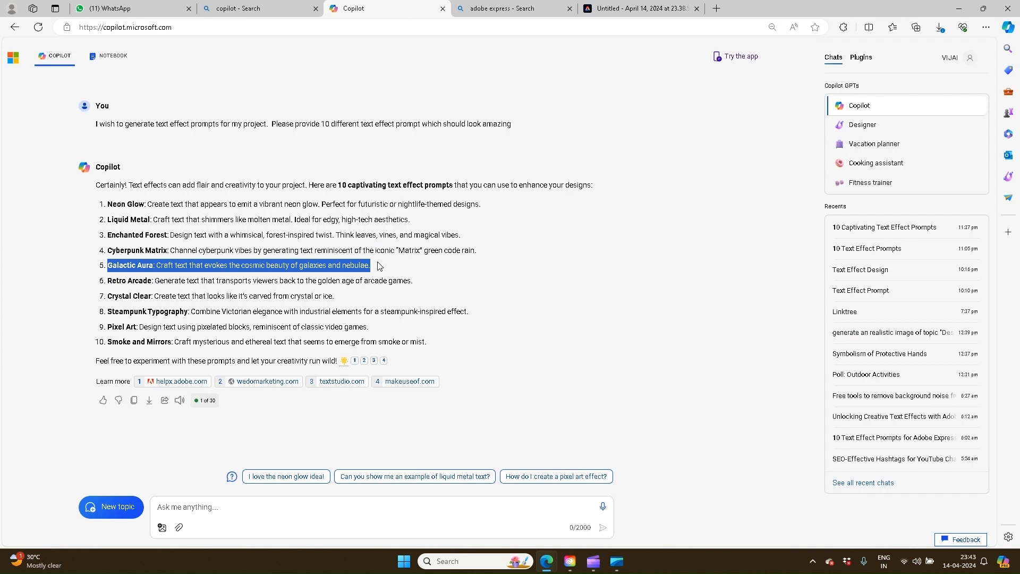
left_click(633, 11)
left_click_drag(114, 132, 37, 117)
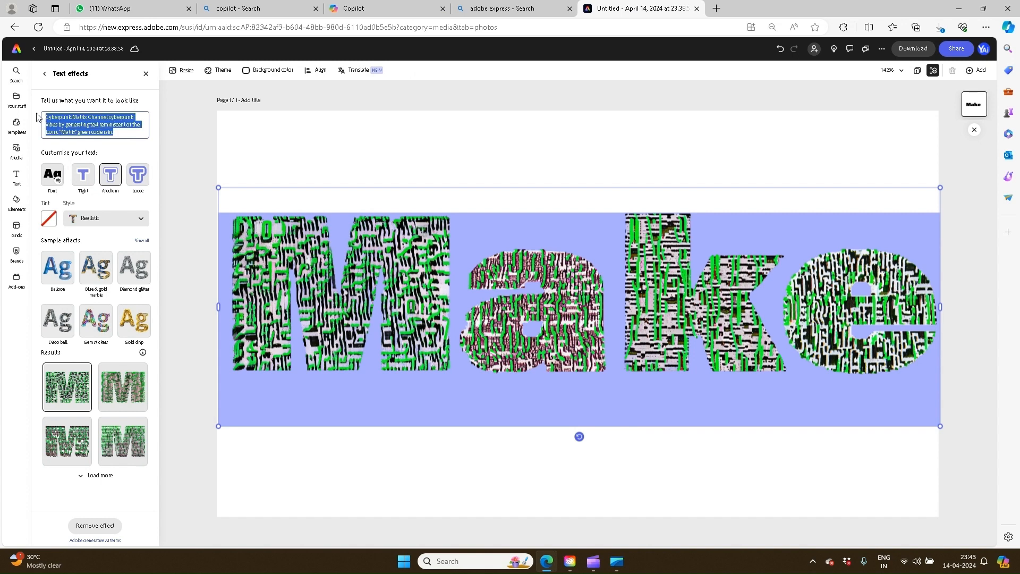
key("ctrl+v")
left_click(126, 526)
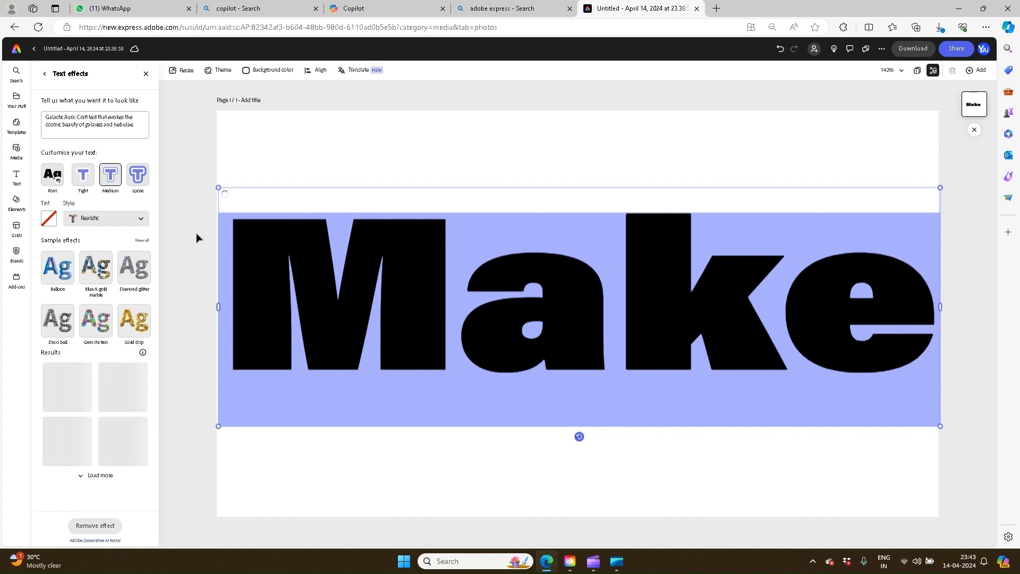
Copy the Retro Arcade prompt from Copilot into the Adobe Express effect description and generate the effect
left_click(351, 11)
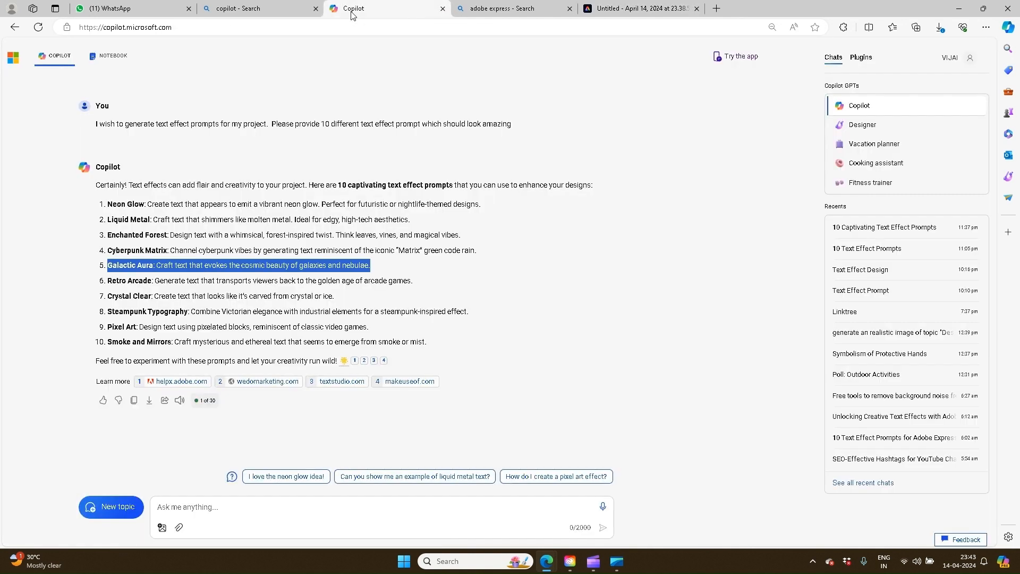
left_click_drag(108, 280, 426, 281)
key("ctrl+c")
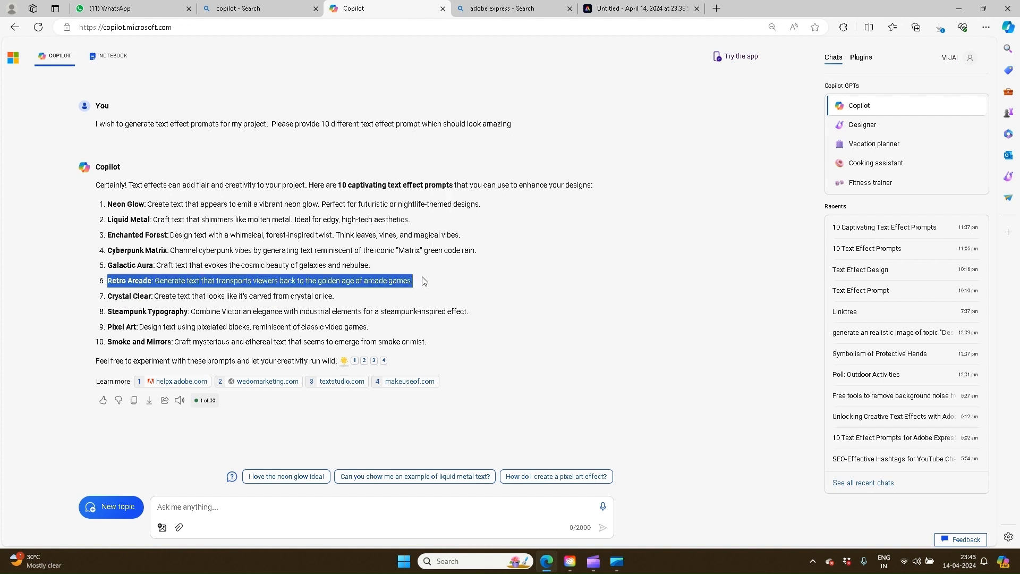
left_click(636, 16)
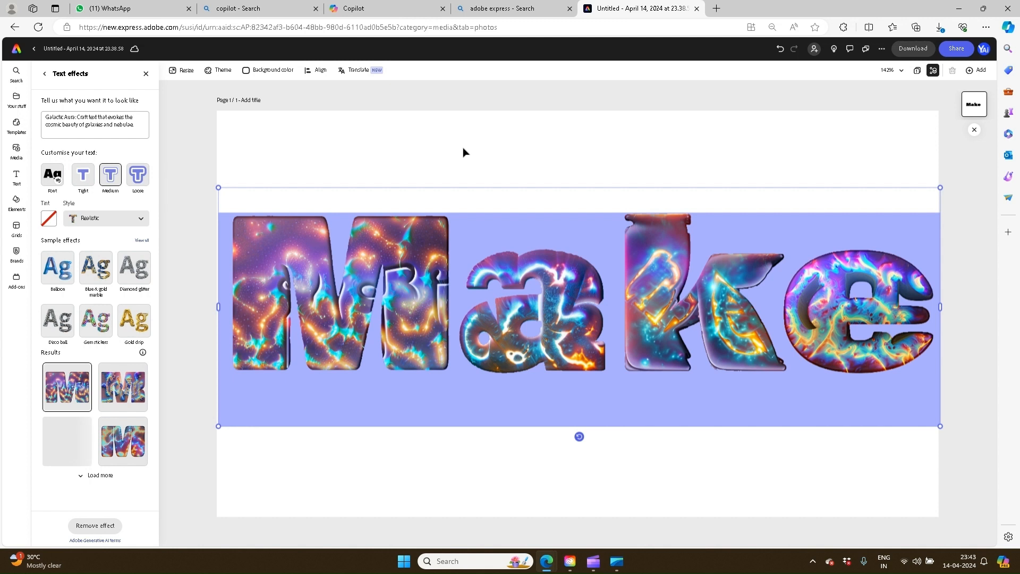
left_click_drag(134, 124, 31, 119)
key("ctrl+v")
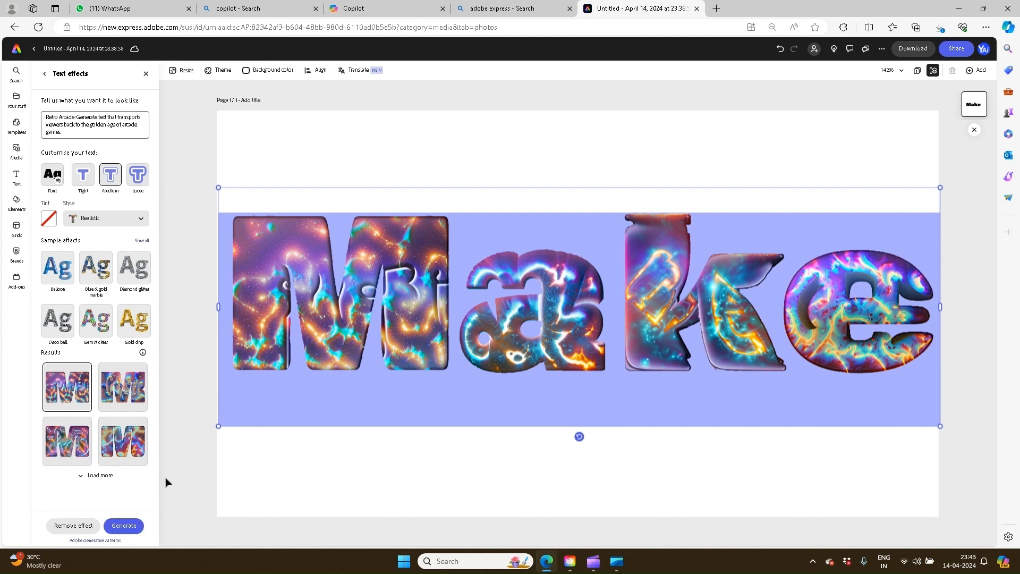
left_click(124, 526)
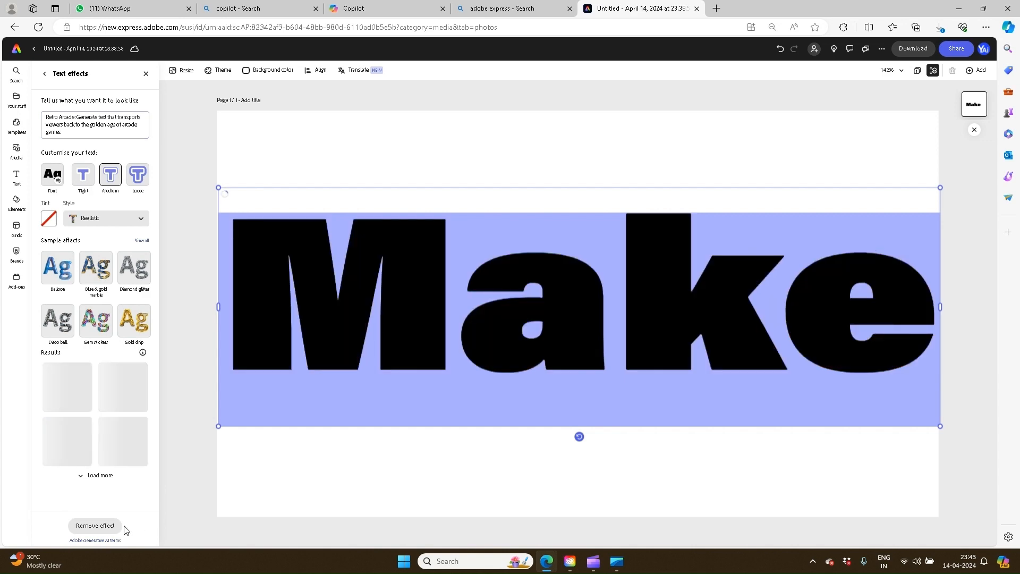
Copy Copilot's Crystal Clear prompt over the effect description in Adobe Express and generate the text effect
left_click(393, 10)
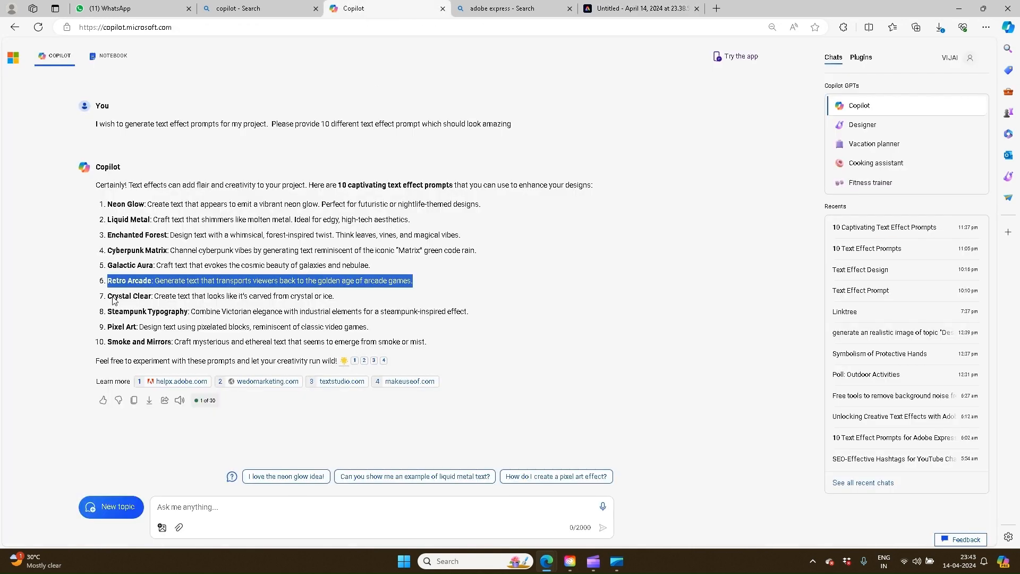
left_click_drag(108, 296, 348, 301)
key("ctrl+c")
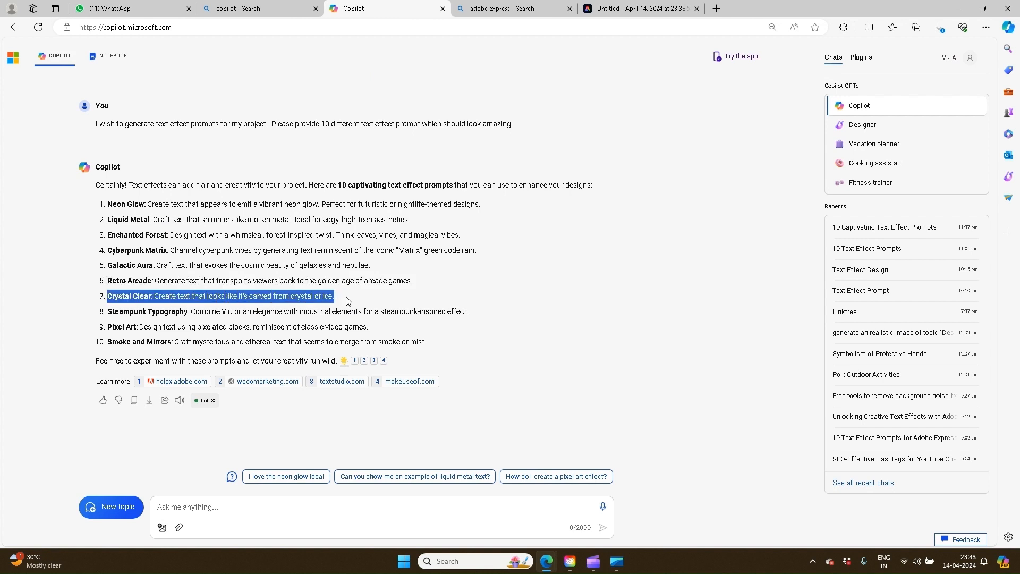
left_click(620, 9)
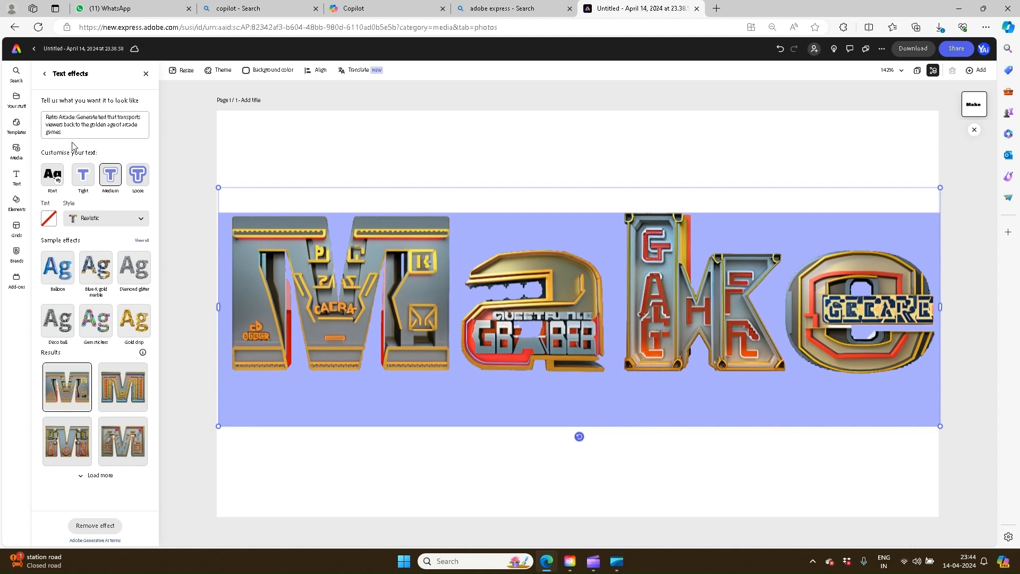
left_click_drag(53, 130, 40, 119)
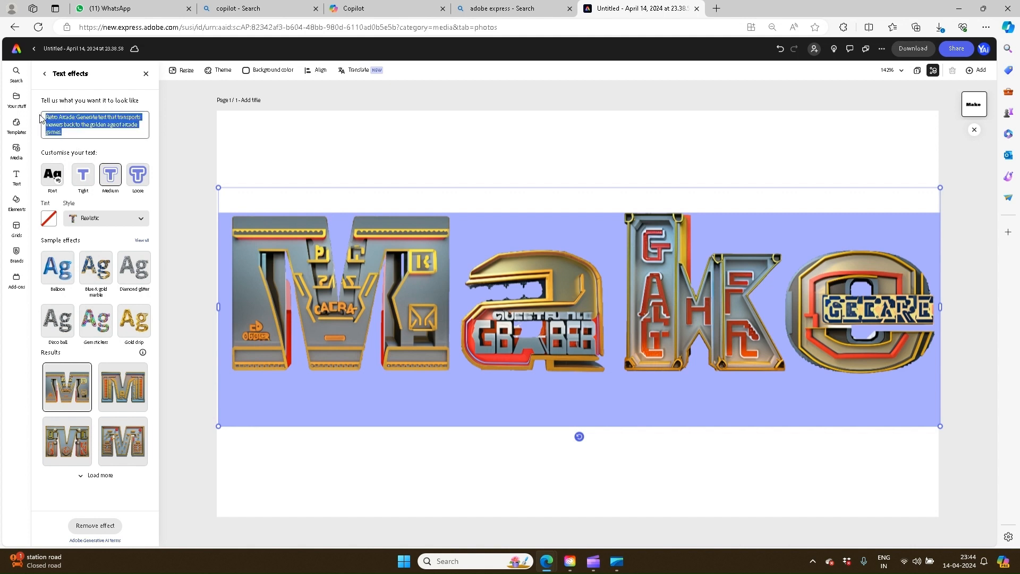
key("ctrl+v")
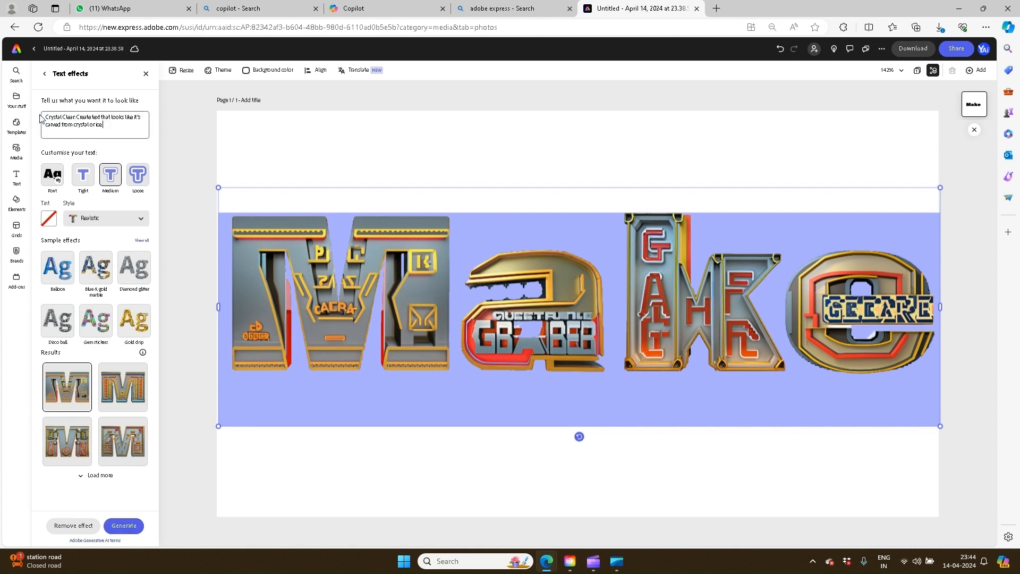
left_click(122, 527)
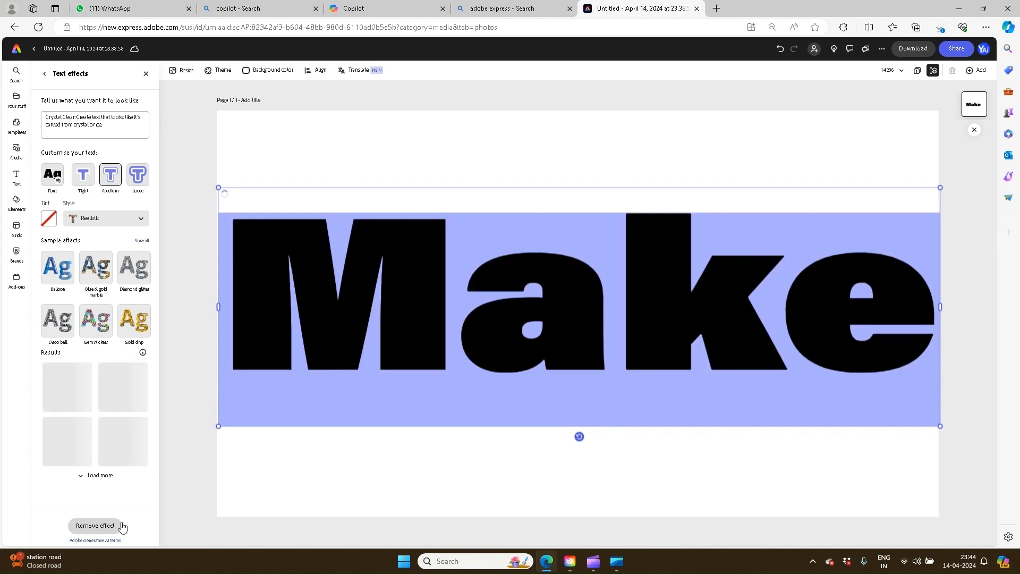
Replace the effect description in Adobe Express with Copilot's Steampunk Typography prompt and generate the effect
left_click(359, 8)
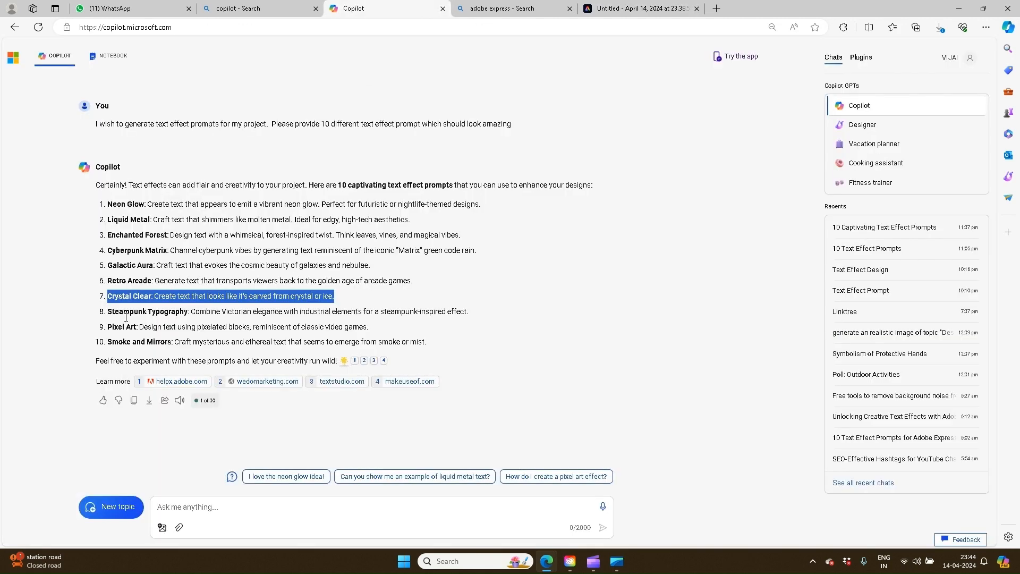
left_click_drag(110, 311, 471, 319)
key("ctrl+c")
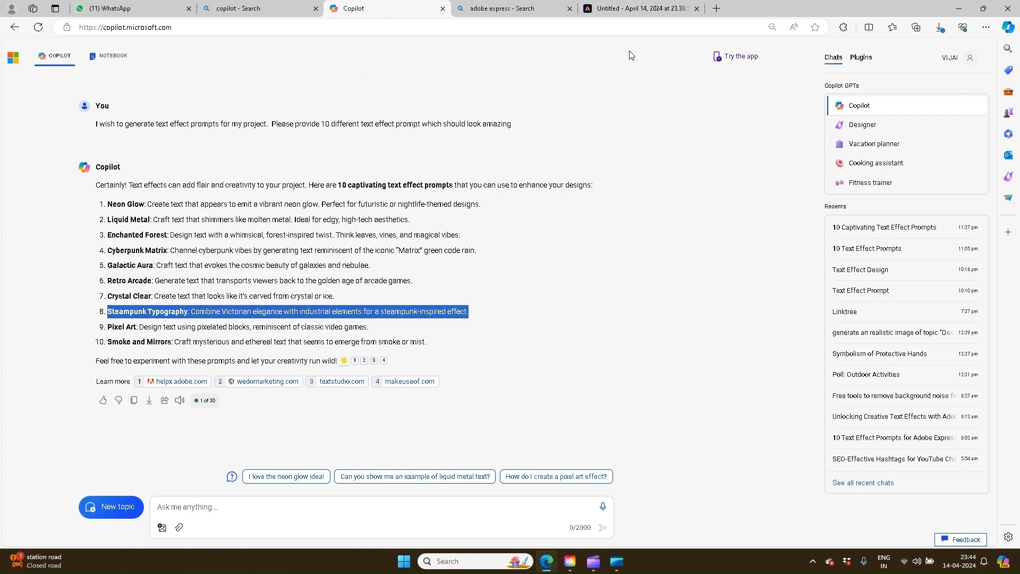
left_click(632, 16)
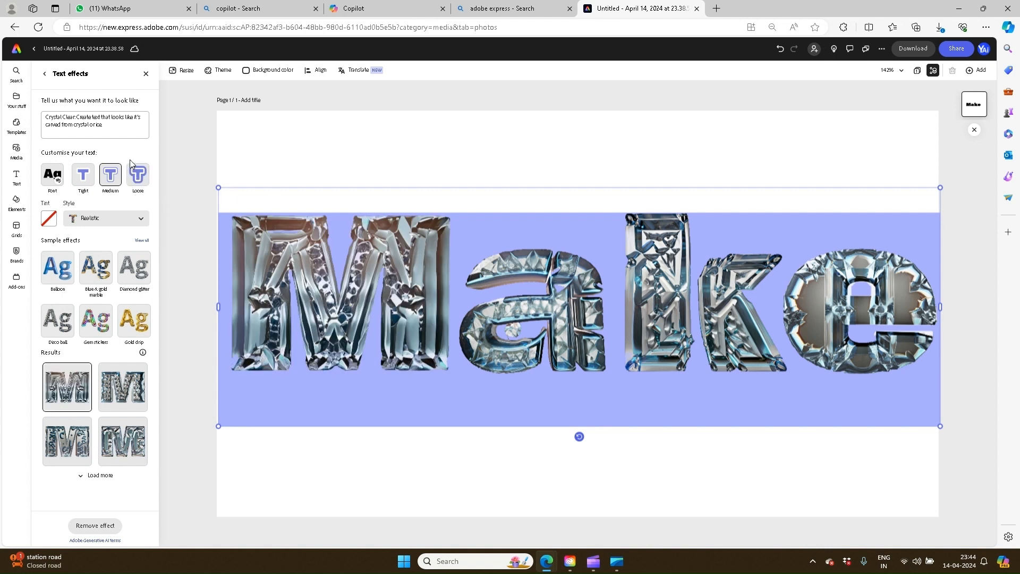
left_click_drag(123, 125, 28, 112)
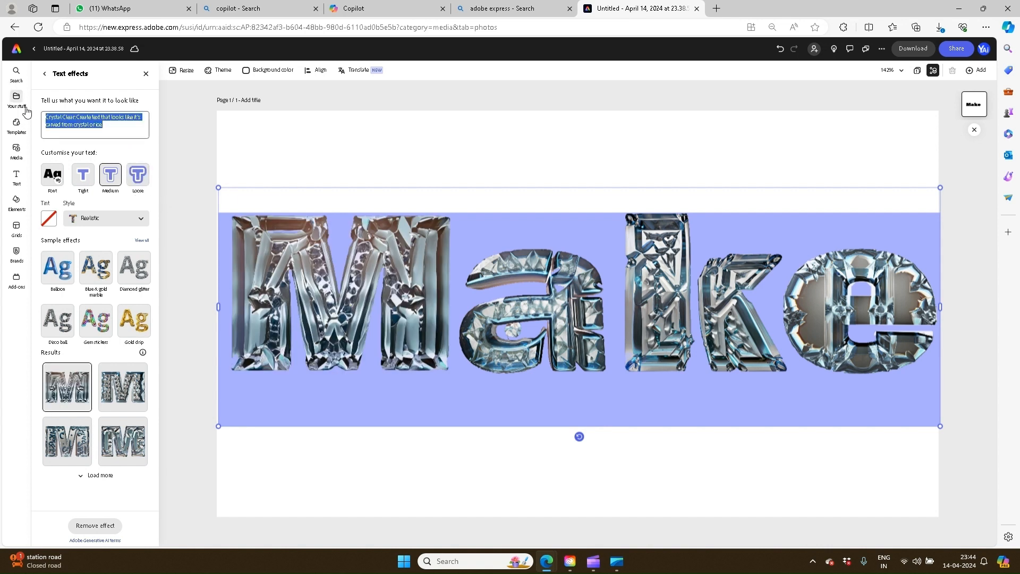
key("ctrl+v")
left_click(131, 527)
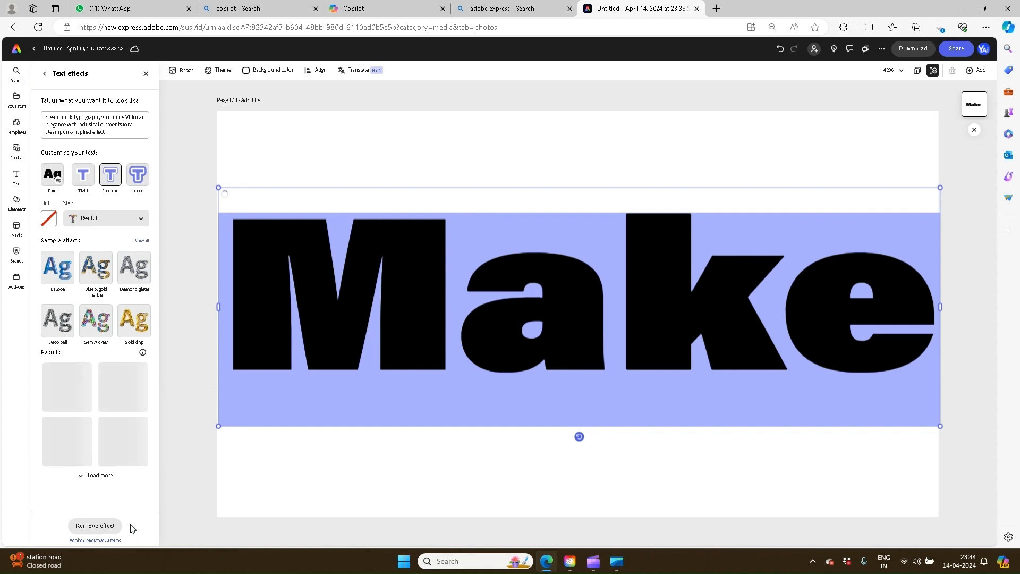
left_click(372, 9)
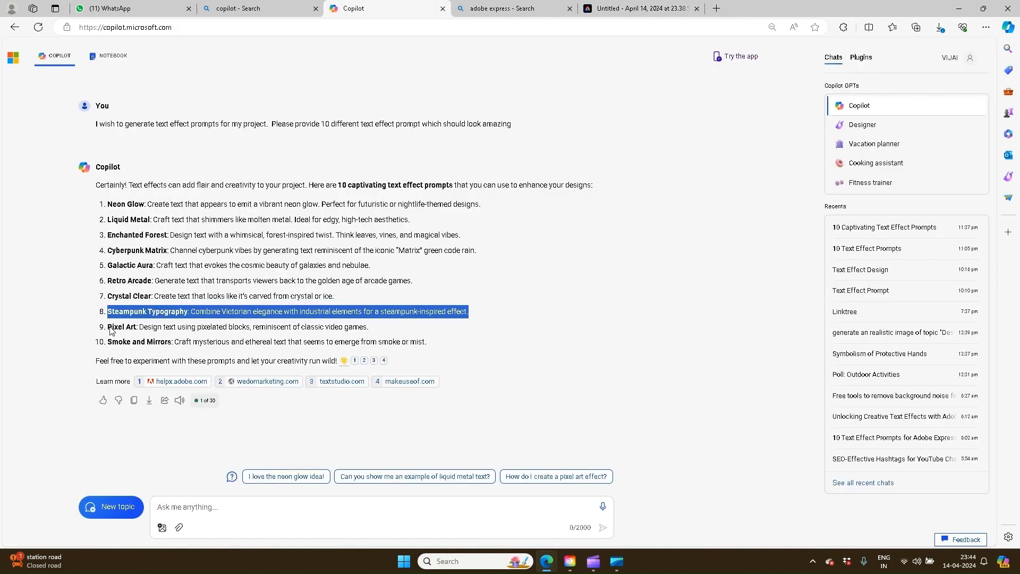
left_click_drag(109, 327, 387, 330)
key("ctrl+c")
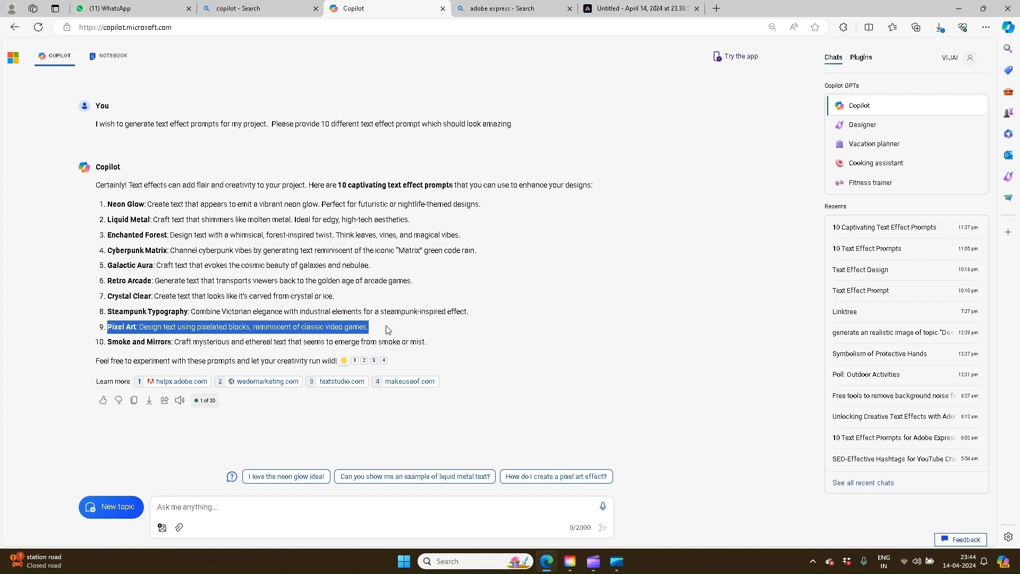
left_click(638, 4)
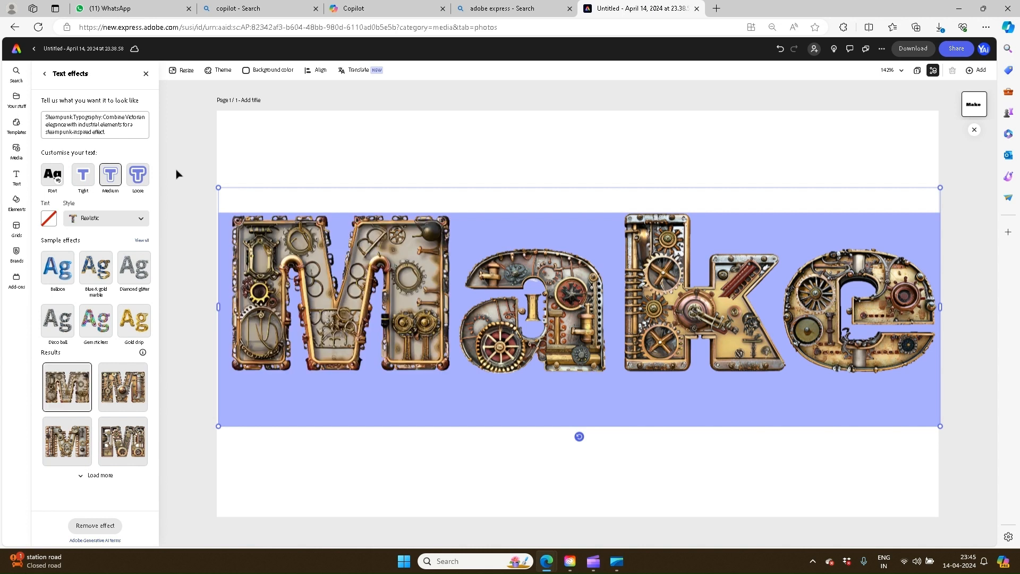
left_click(106, 132)
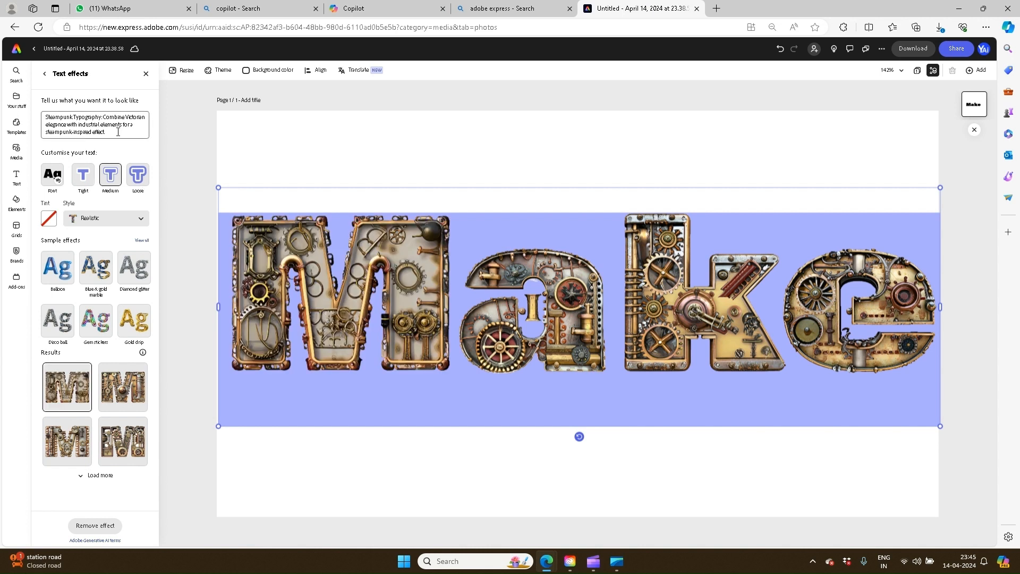
left_click_drag(106, 132, 41, 112)
key("ctrl+v")
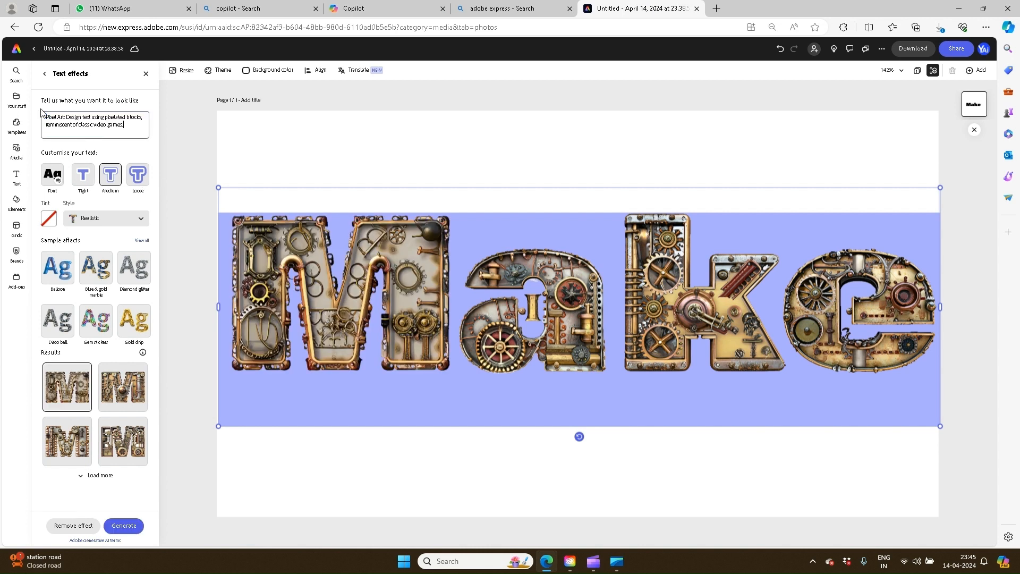
left_click(124, 526)
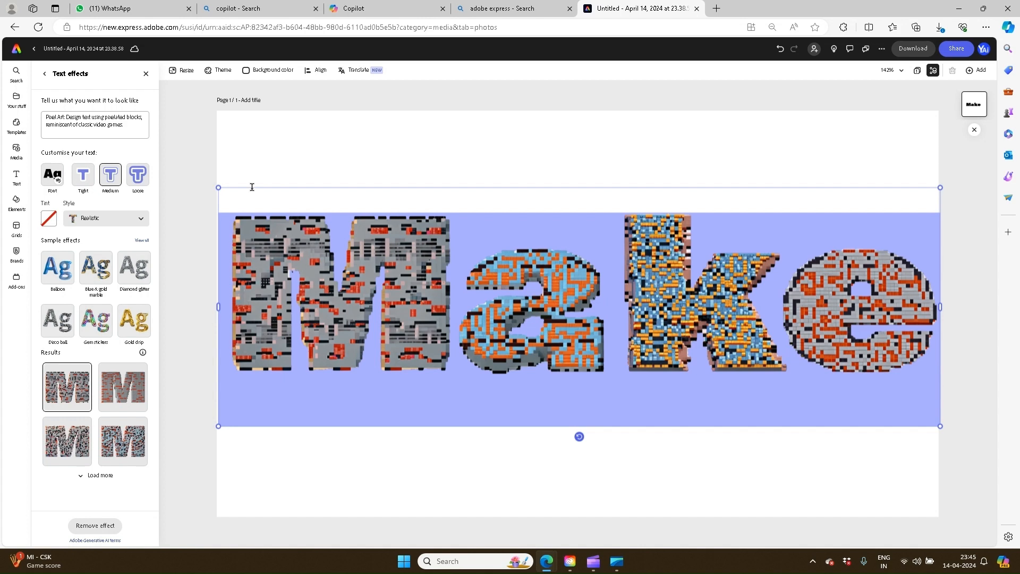
Copy the Smoke and Mirrors prompt from Copilot into the Adobe Express effect description and generate the effect
left_click(366, 8)
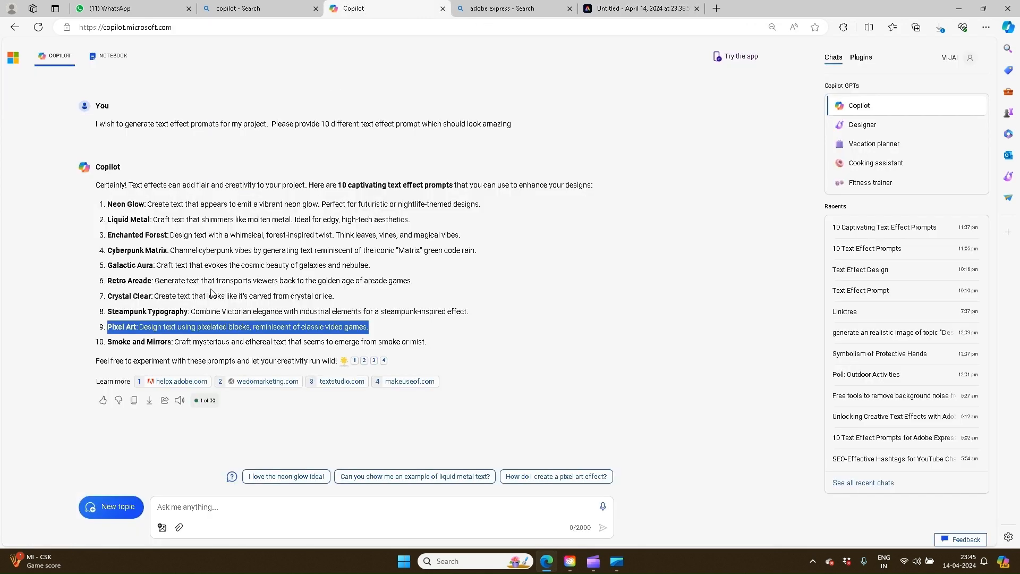
left_click_drag(108, 341, 436, 339)
key("ctrl+c")
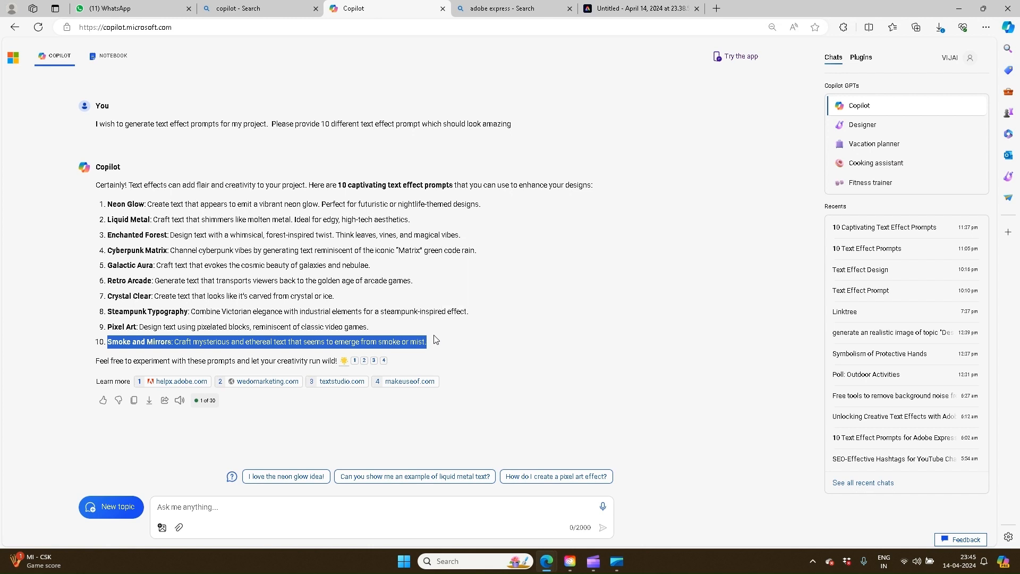
left_click(634, 11)
left_click(134, 138)
left_click_drag(134, 131, 20, 114)
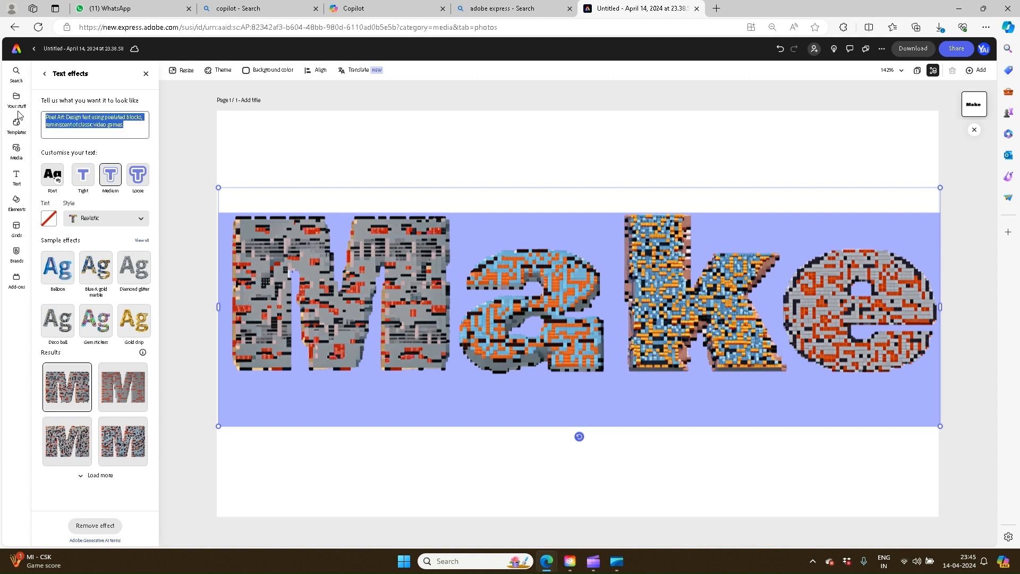
key("ctrl+v")
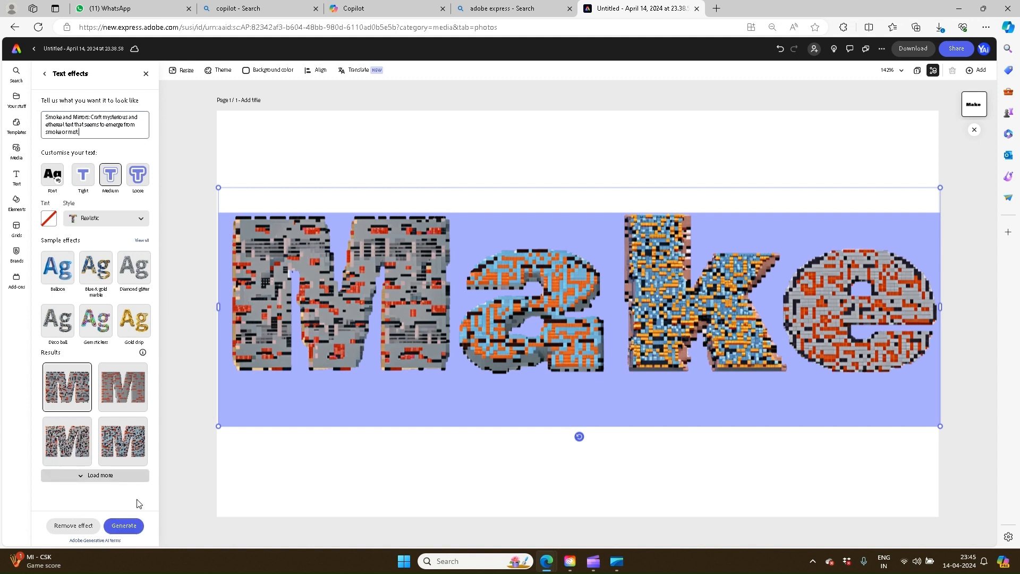
left_click(126, 526)
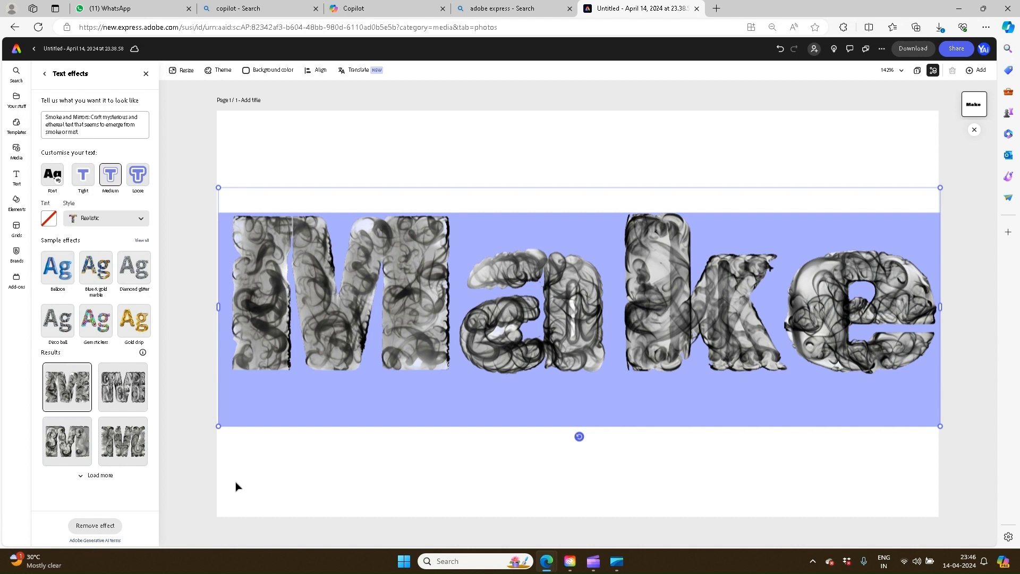
mouse_move(595, 569)
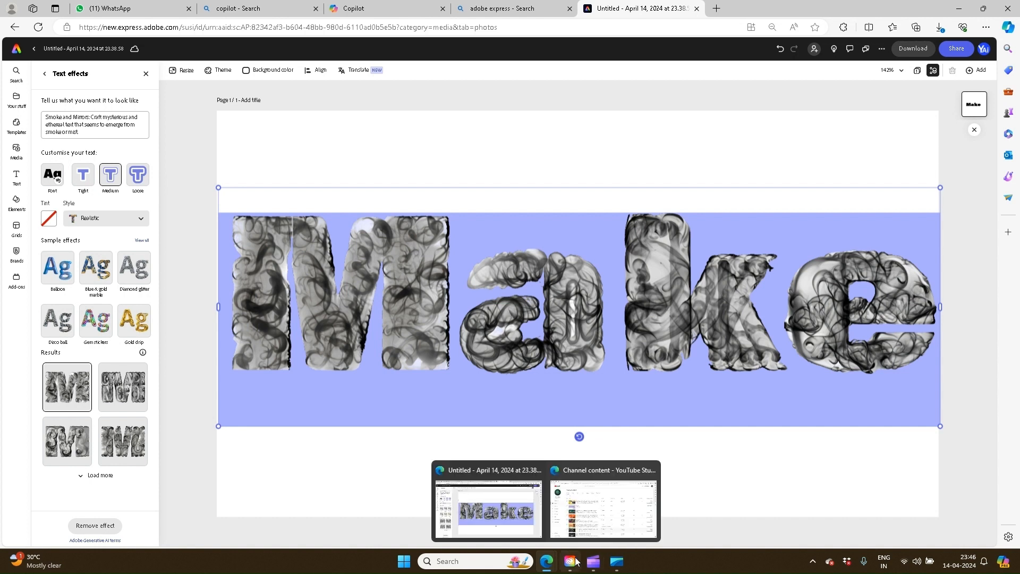
left_click(600, 567)
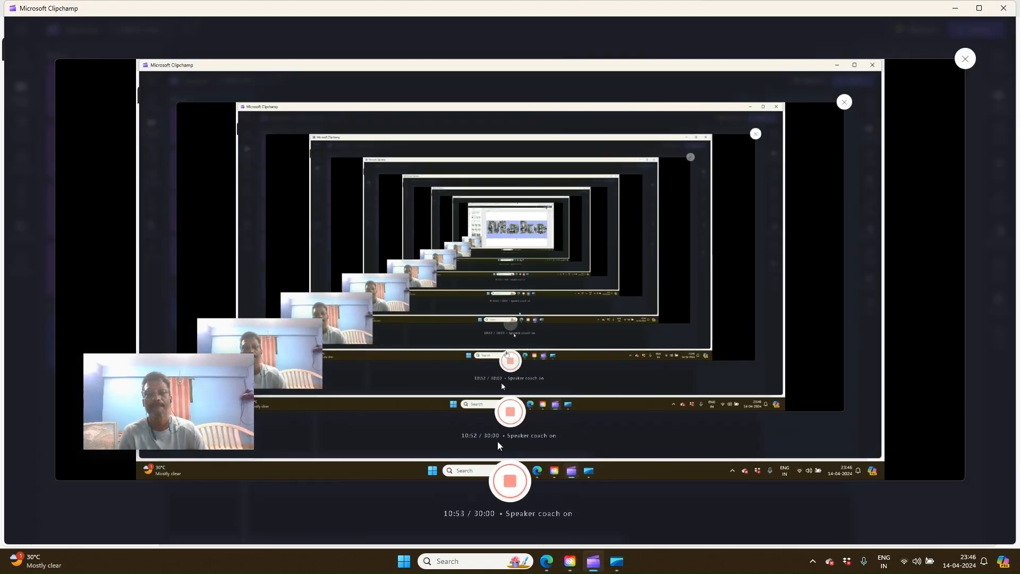